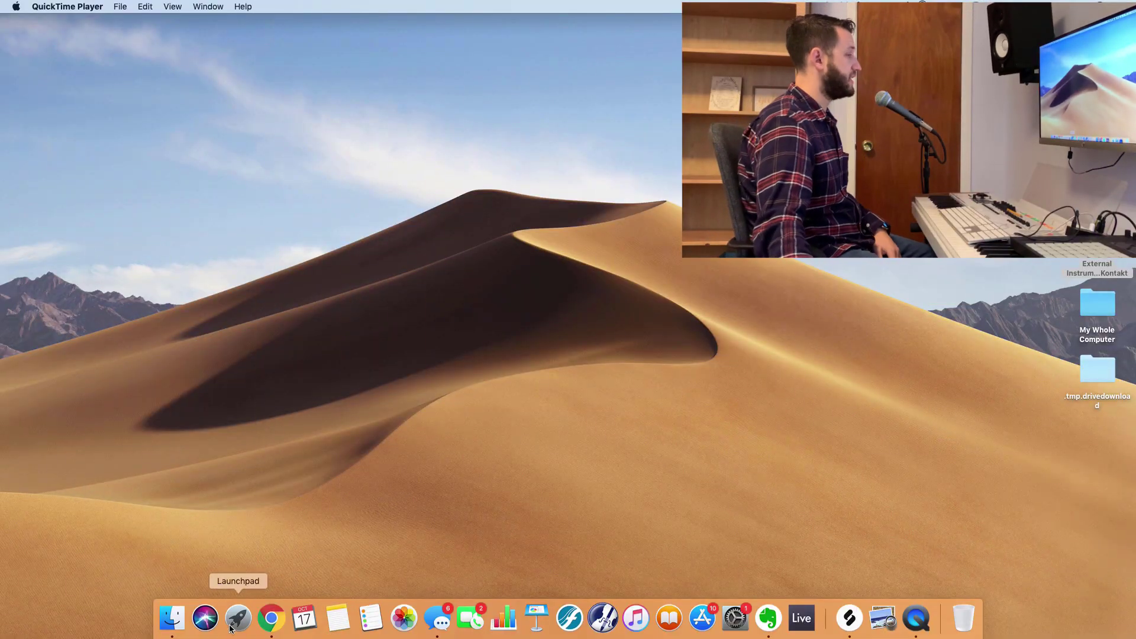
# Search the installed applications for "kont" and launch Kontakt Player
pyautogui.click(237, 626)
pyautogui.write('kont')
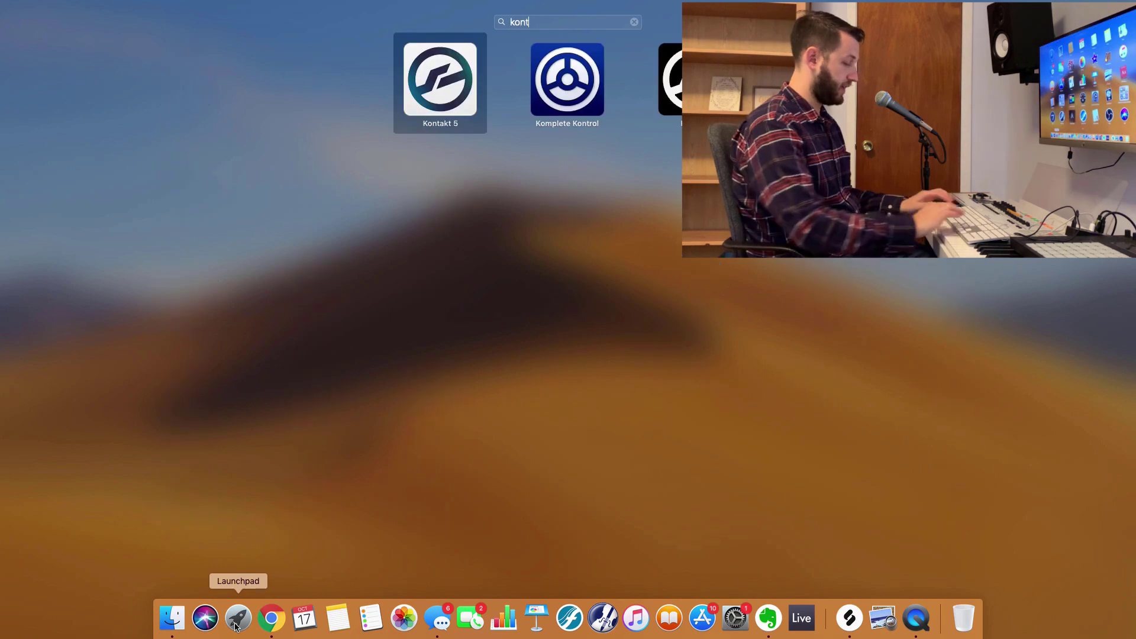
pyautogui.press('Right')
pyautogui.press('Right')
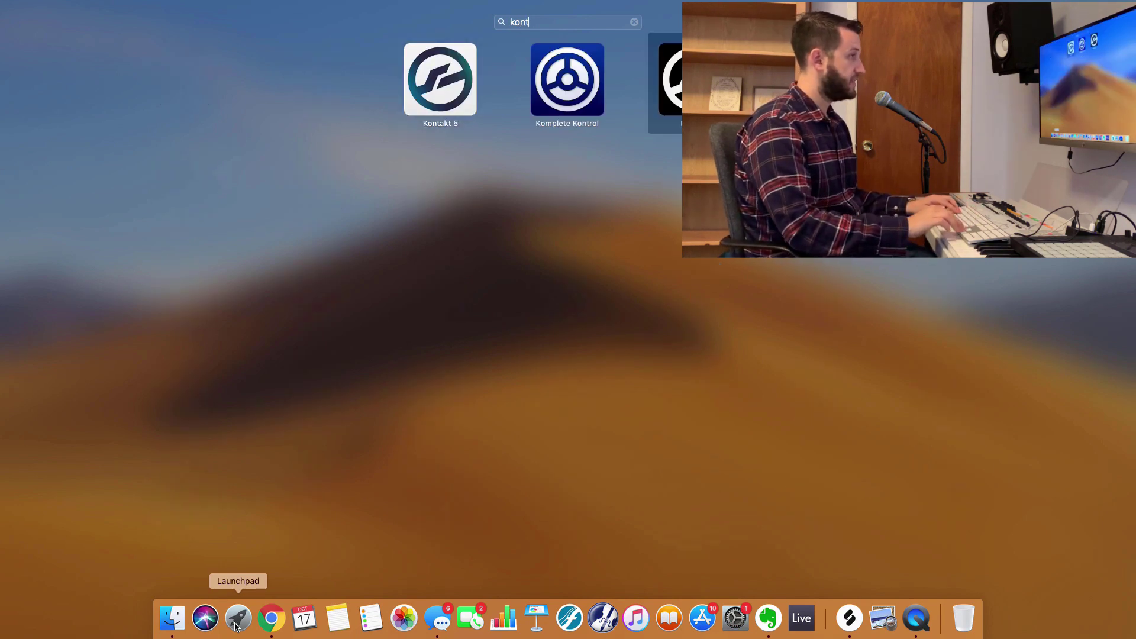
pyautogui.press('Return')
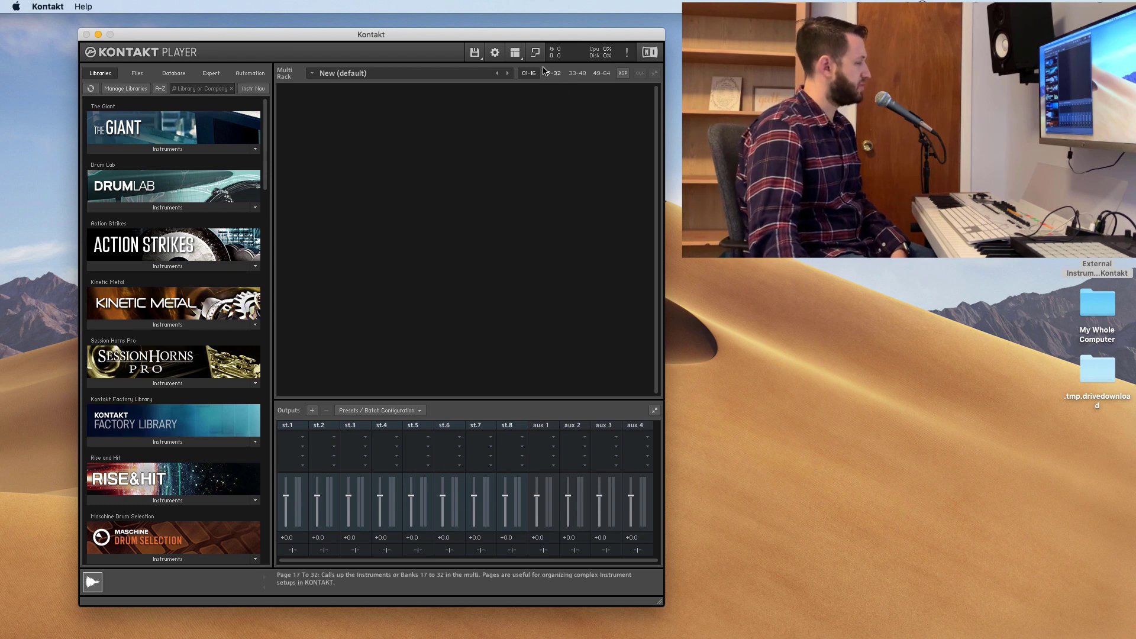
# Hide the Outputs section of the workspace and show it again
pyautogui.click(514, 52)
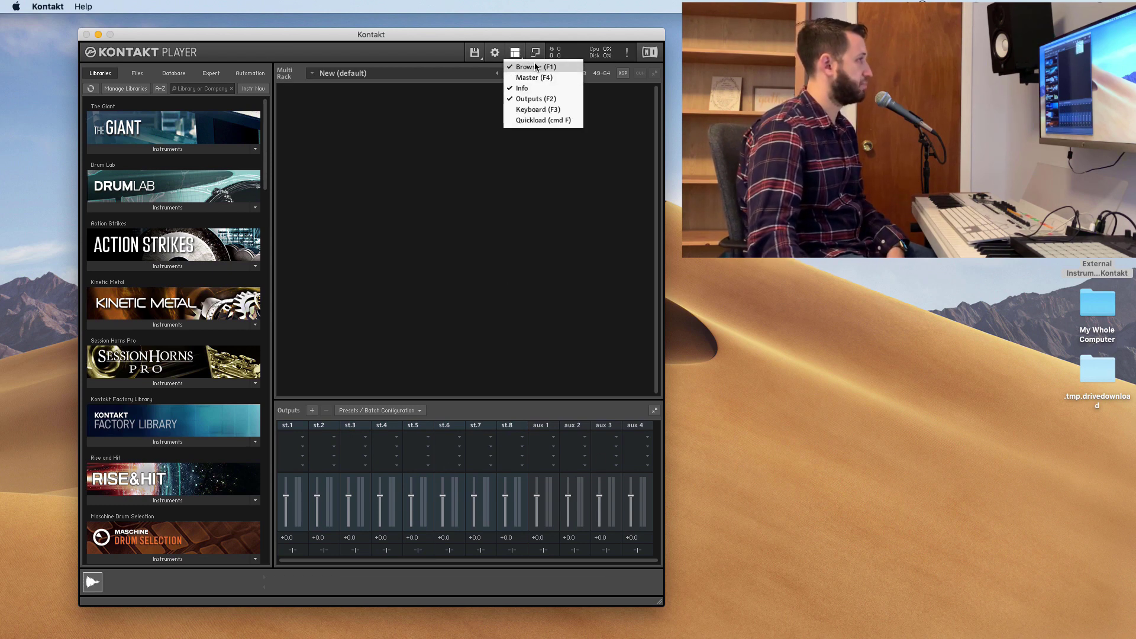
pyautogui.click(541, 99)
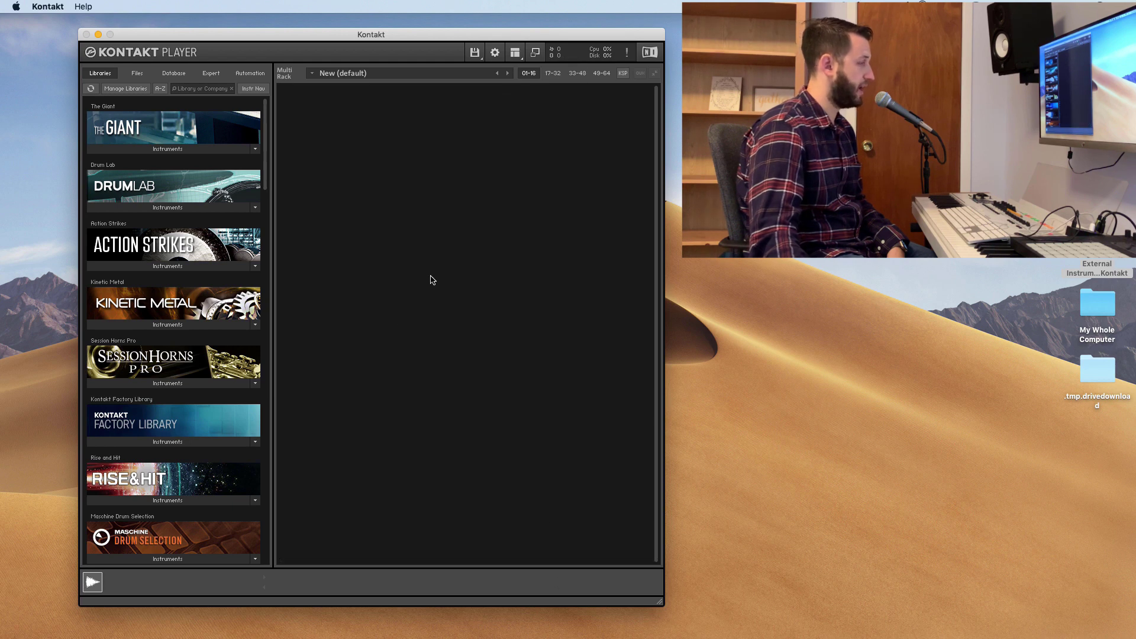
pyautogui.click(515, 52)
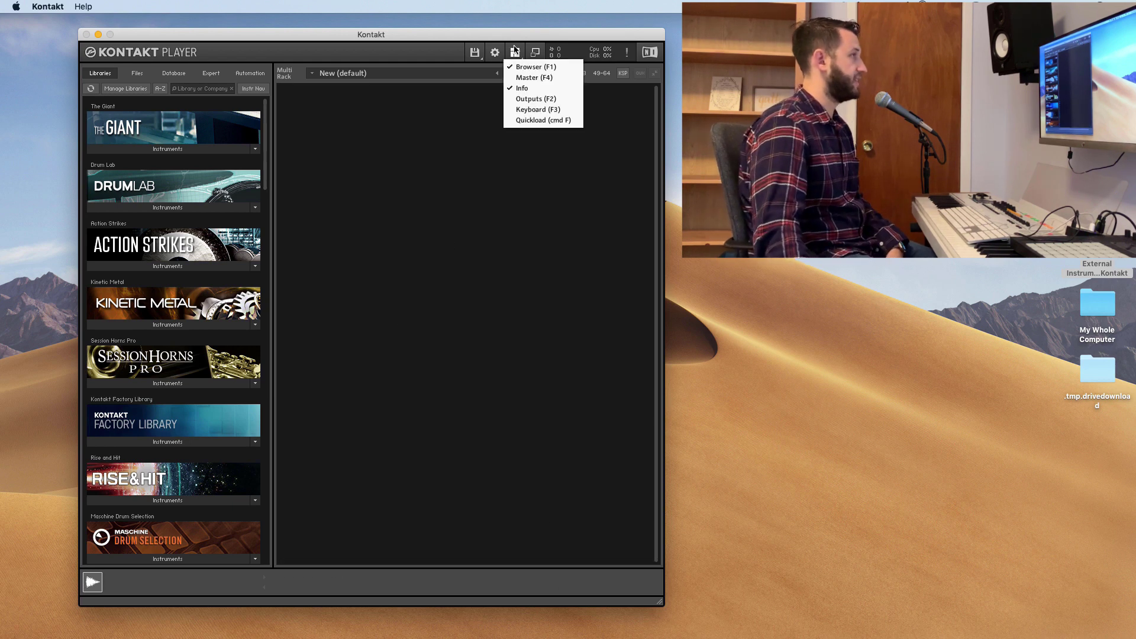
pyautogui.click(550, 98)
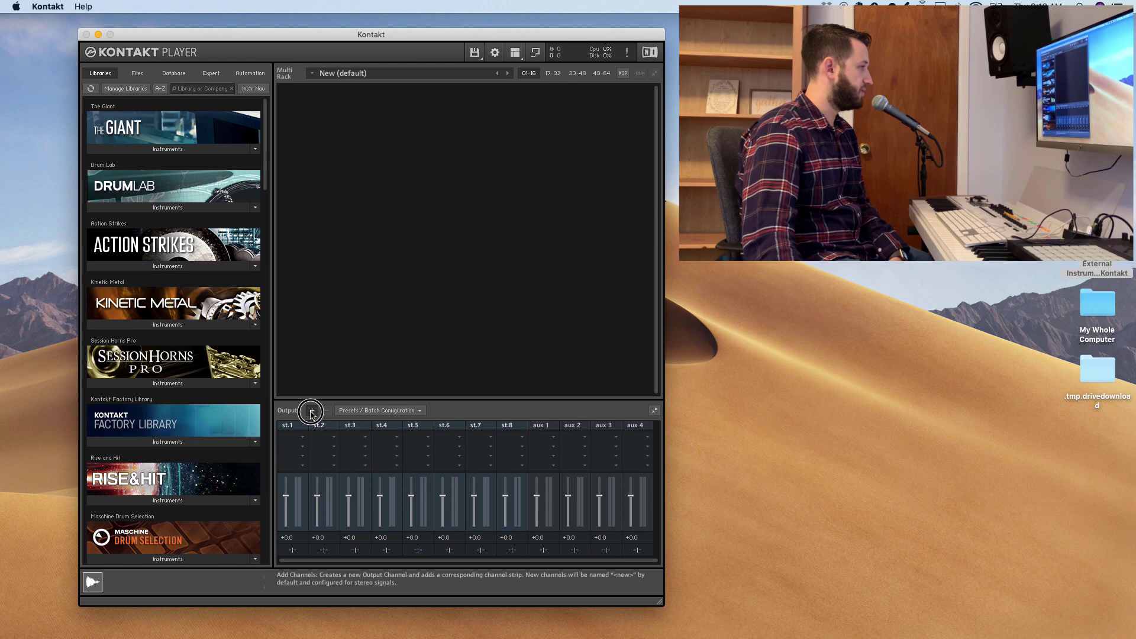
# Try to add output channels with a quantity of 8 and 2 channels each
pyautogui.click(312, 411)
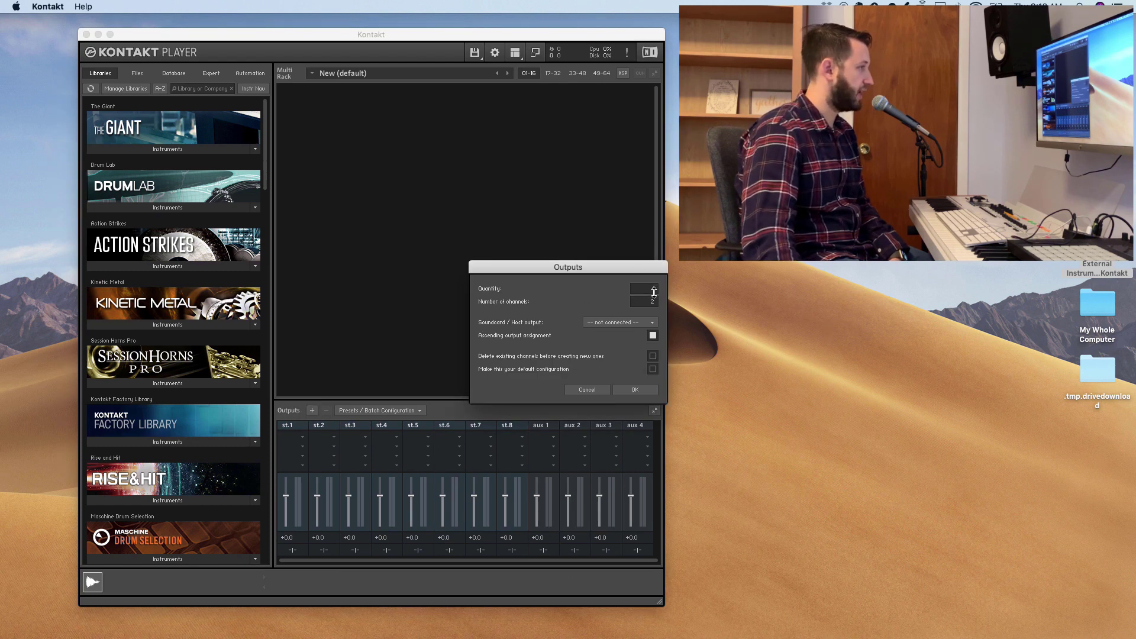
pyautogui.moveTo(653, 284); pyautogui.dragTo(656, 270)
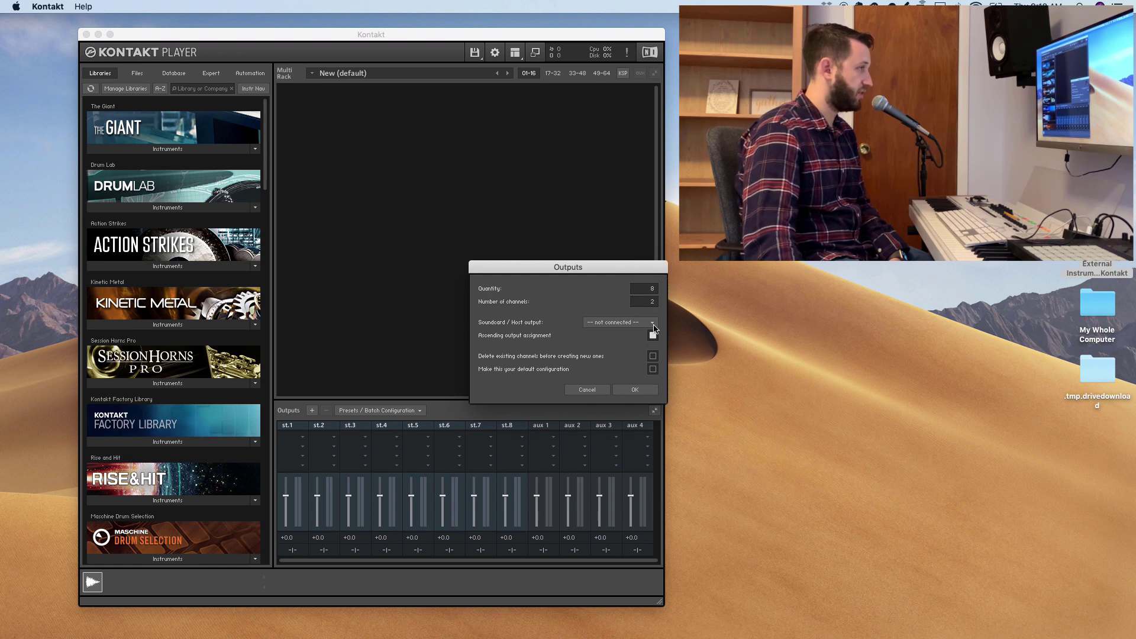
pyautogui.click(636, 389)
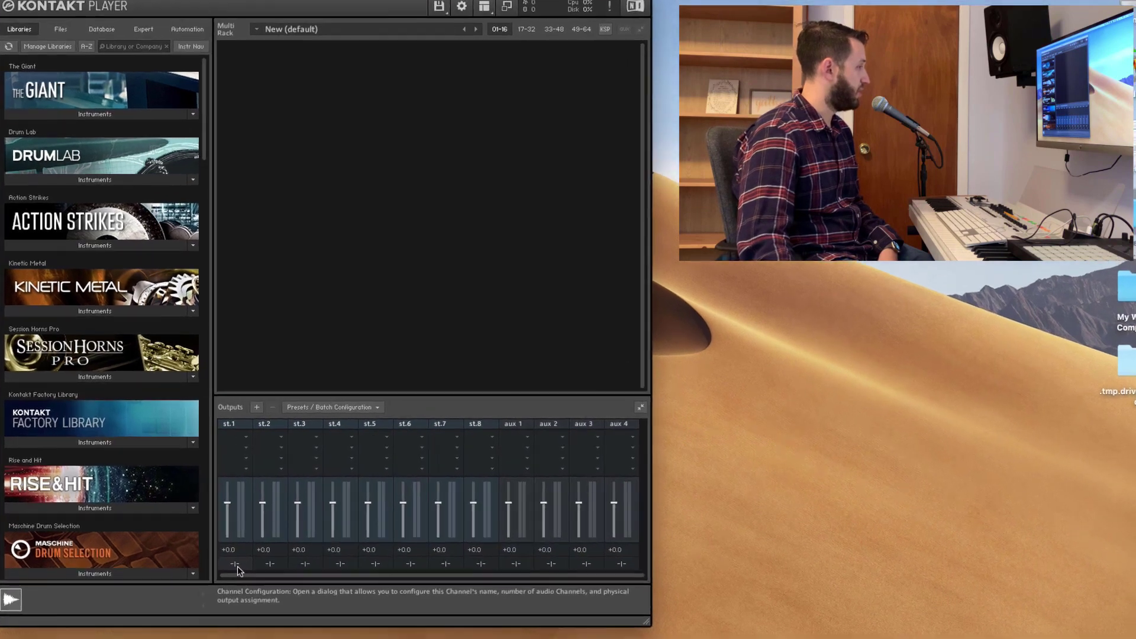
# Assign output channel st.1 to physical outputs 1 - Mon 1 and 2 - Mon 2
pyautogui.click(292, 549)
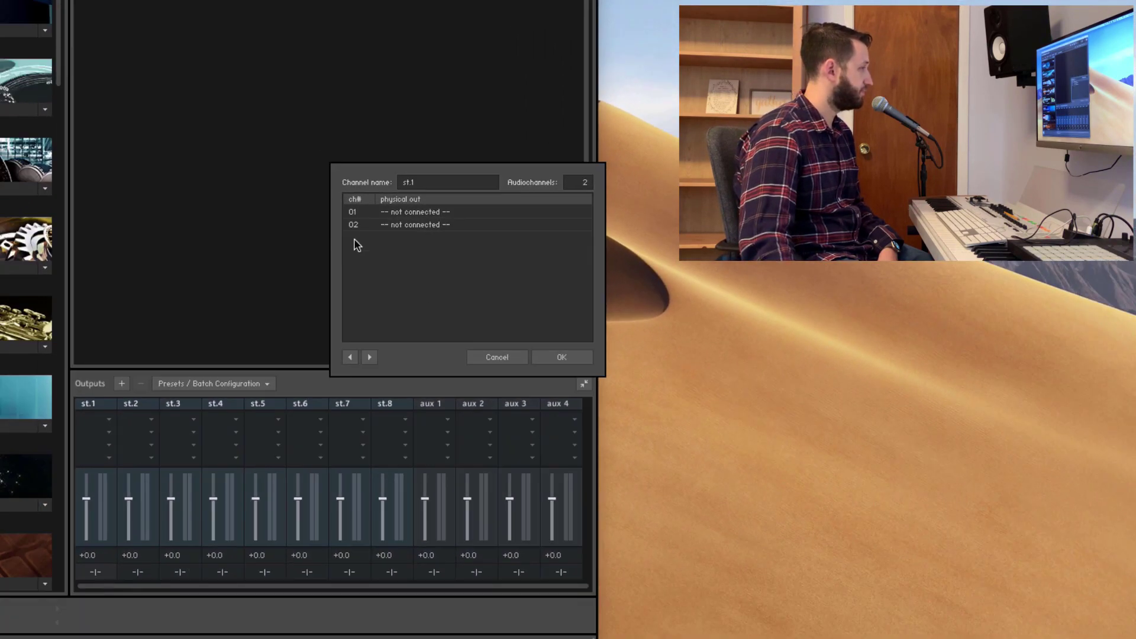
pyautogui.click(407, 218)
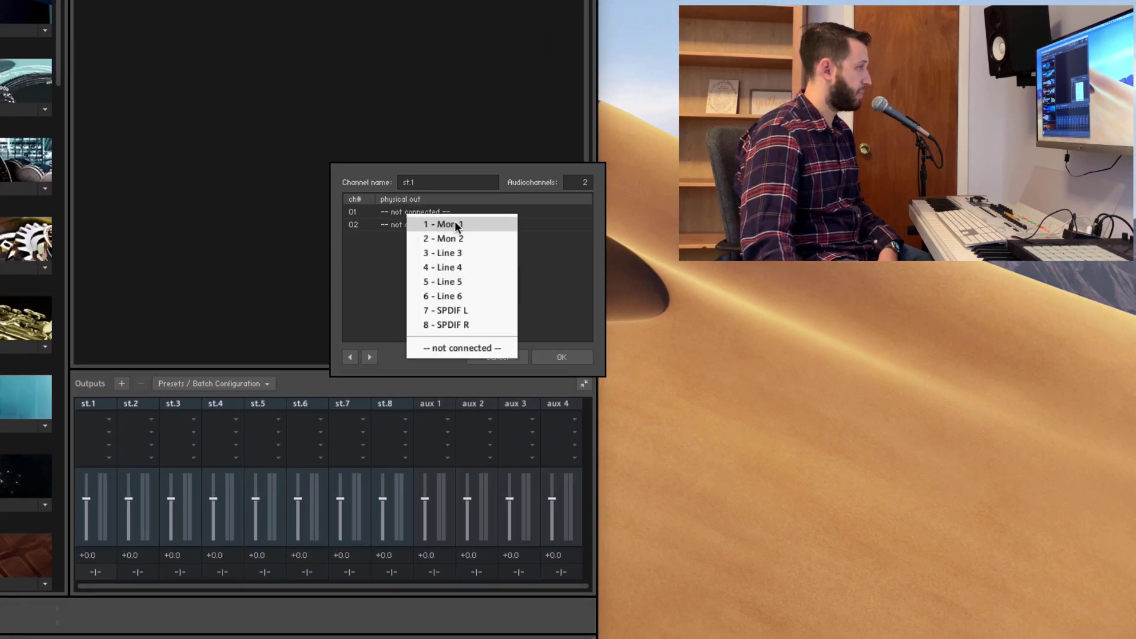
pyautogui.click(456, 225)
pyautogui.click(400, 225)
pyautogui.click(430, 249)
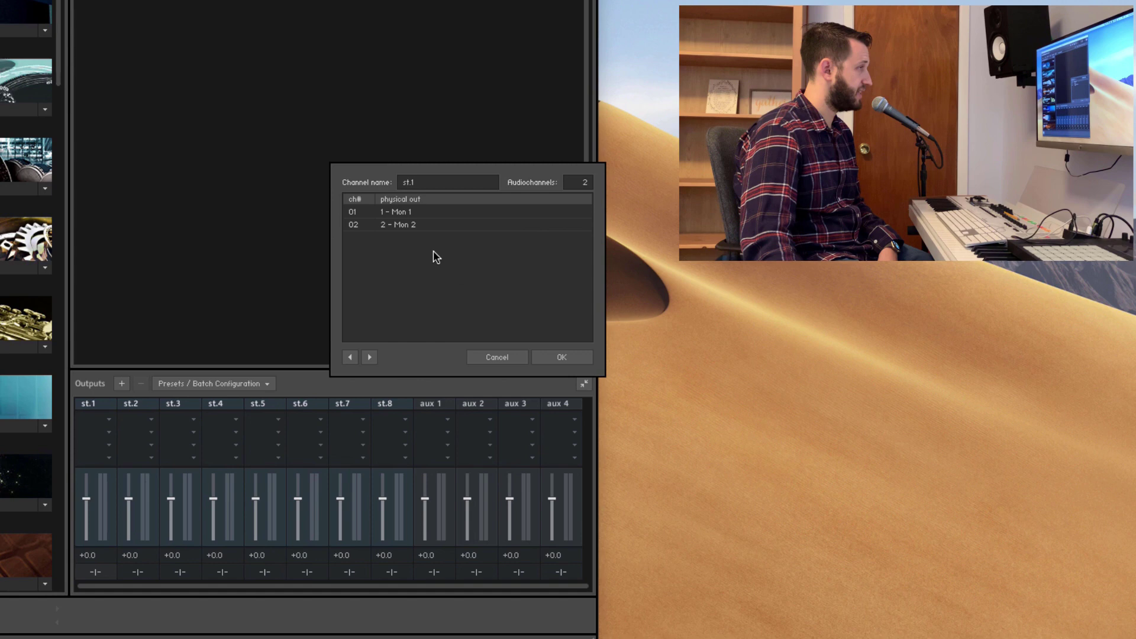
pyautogui.click(563, 357)
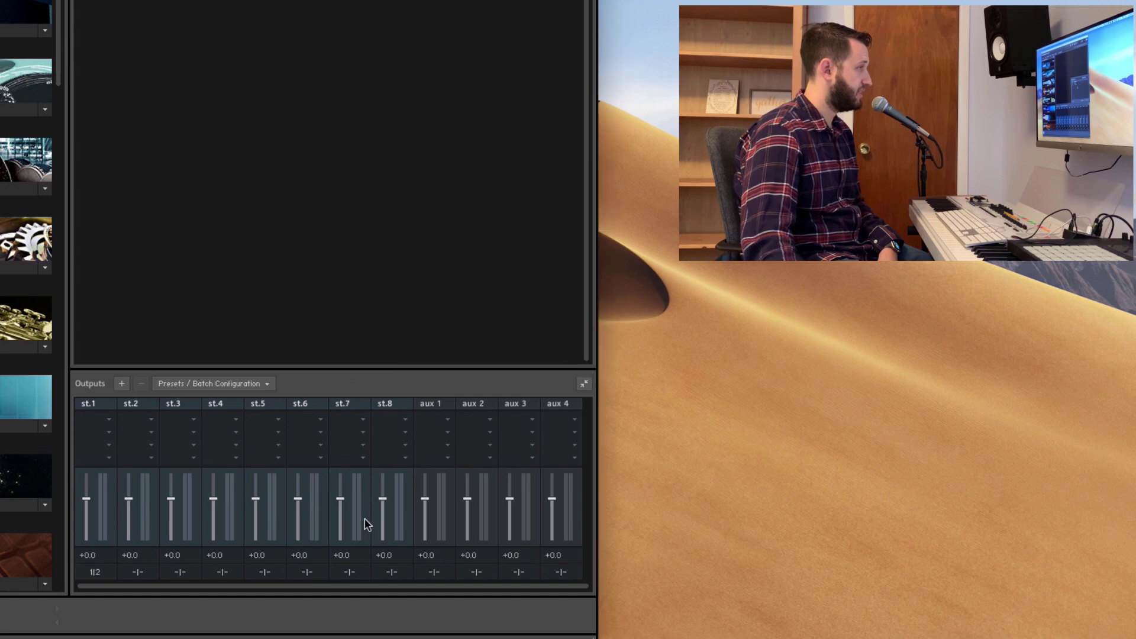
# Assign output channel st.2 to physical outputs 3 - Line 3 and 4 - Line 4
pyautogui.click(134, 571)
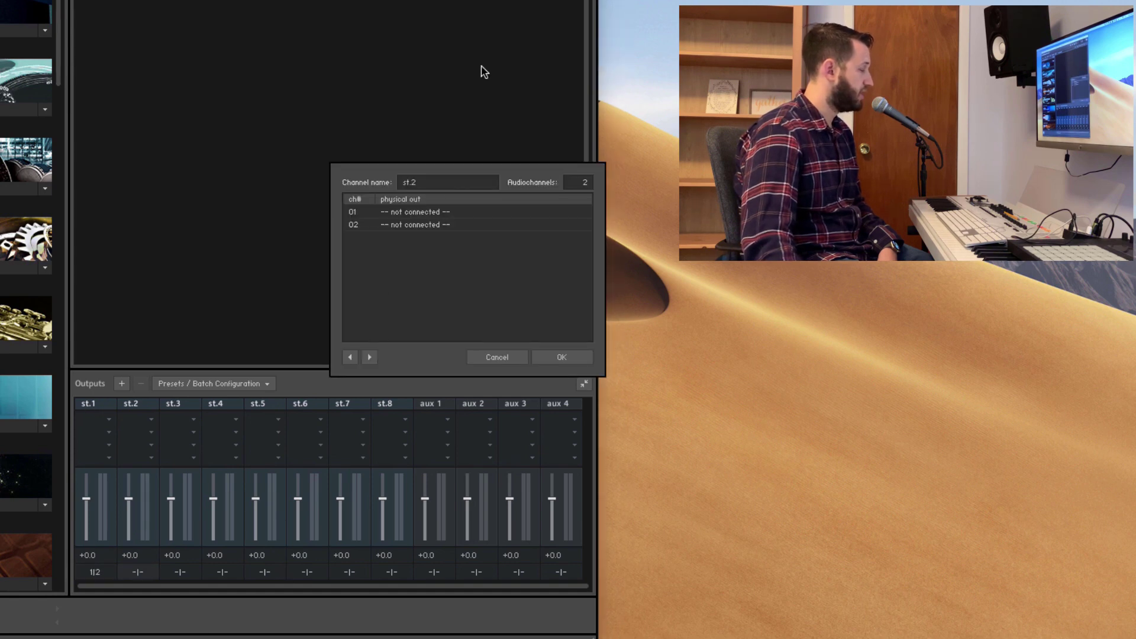
pyautogui.click(427, 214)
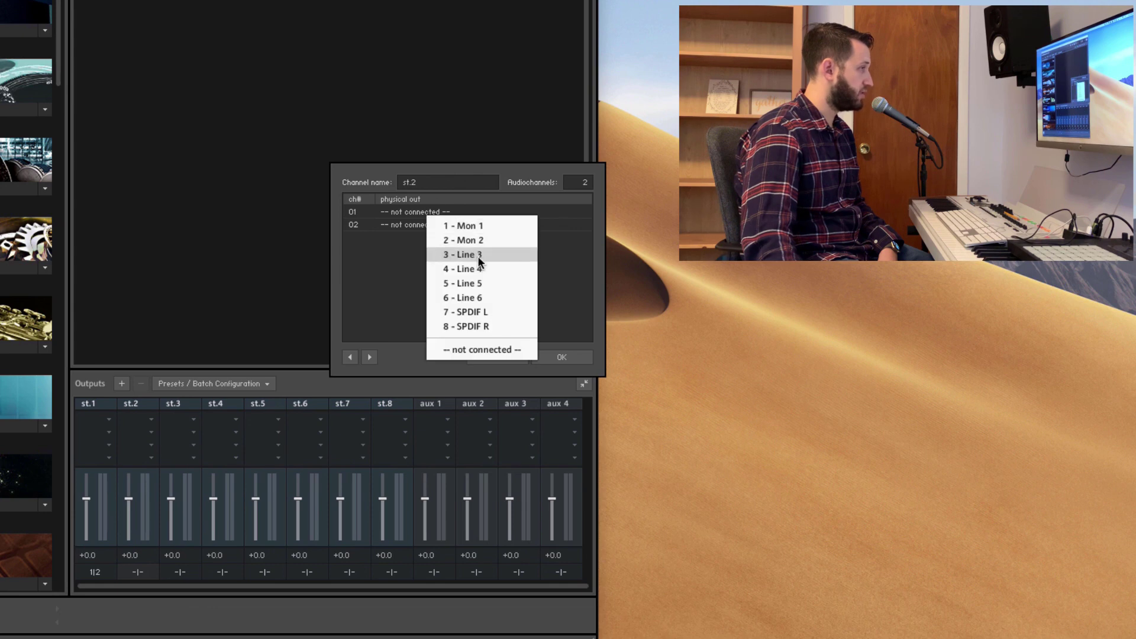
pyautogui.click(467, 255)
pyautogui.click(423, 227)
pyautogui.click(458, 279)
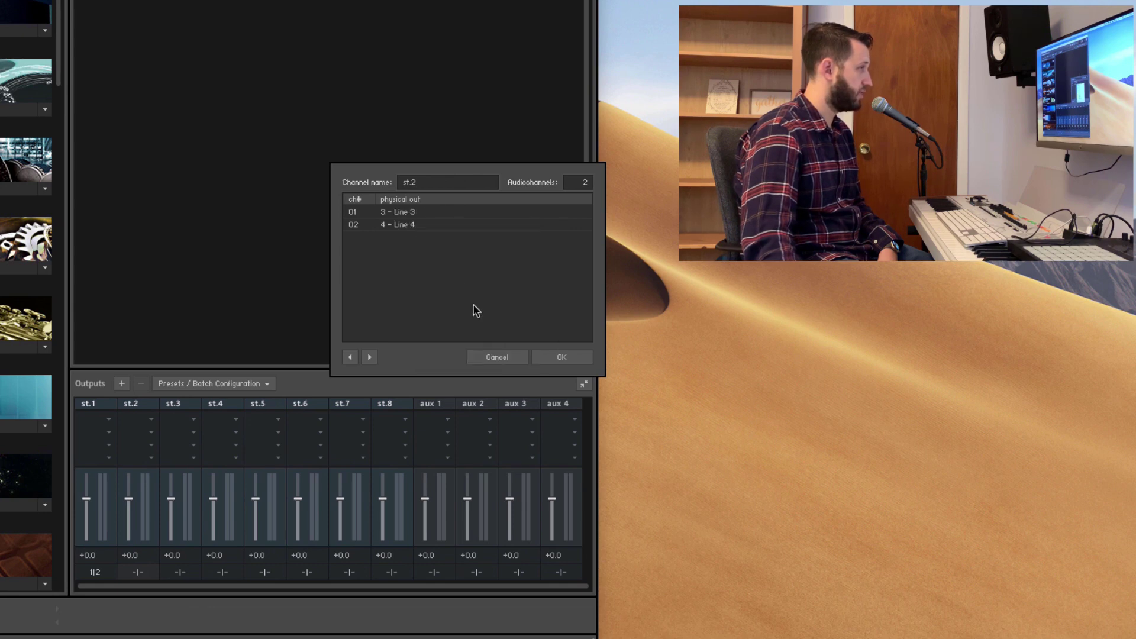
pyautogui.click(550, 357)
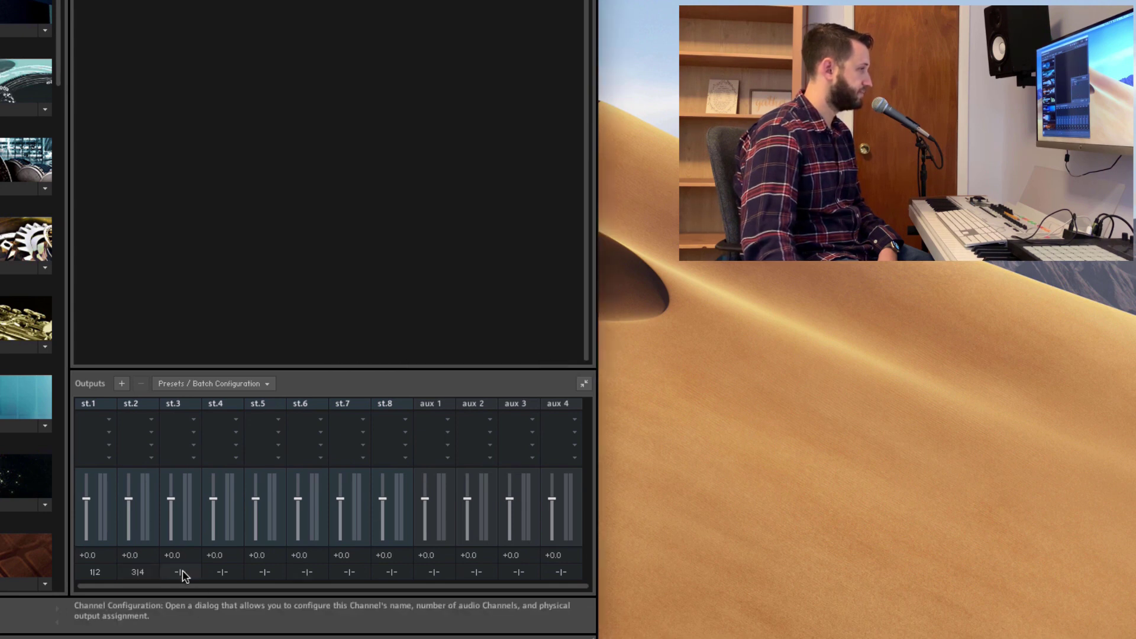
# Assign output channel st.3 to physical outputs 5 - Line 5 and 6 - Line 6
pyautogui.click(180, 572)
pyautogui.click(426, 216)
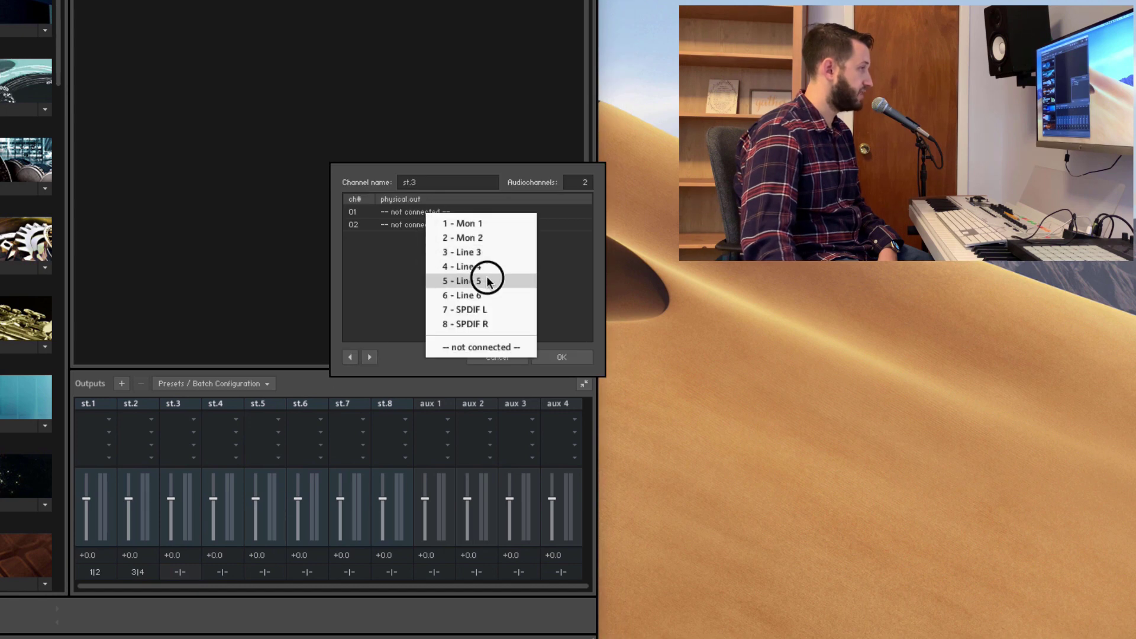
pyautogui.click(489, 280)
pyautogui.click(419, 224)
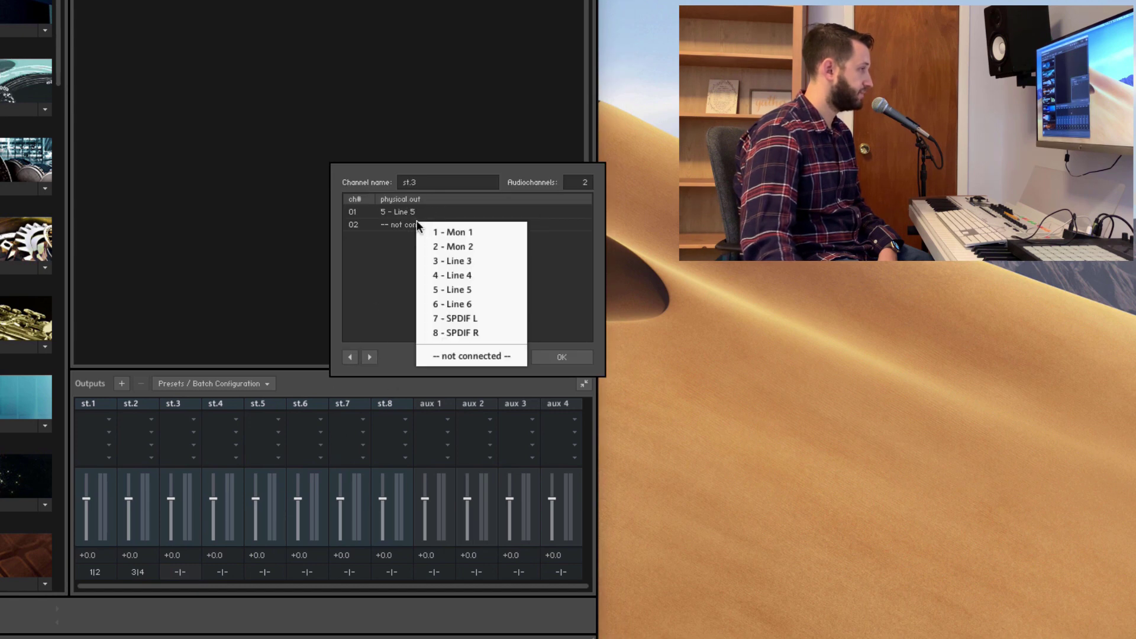
pyautogui.click(468, 305)
pyautogui.click(559, 357)
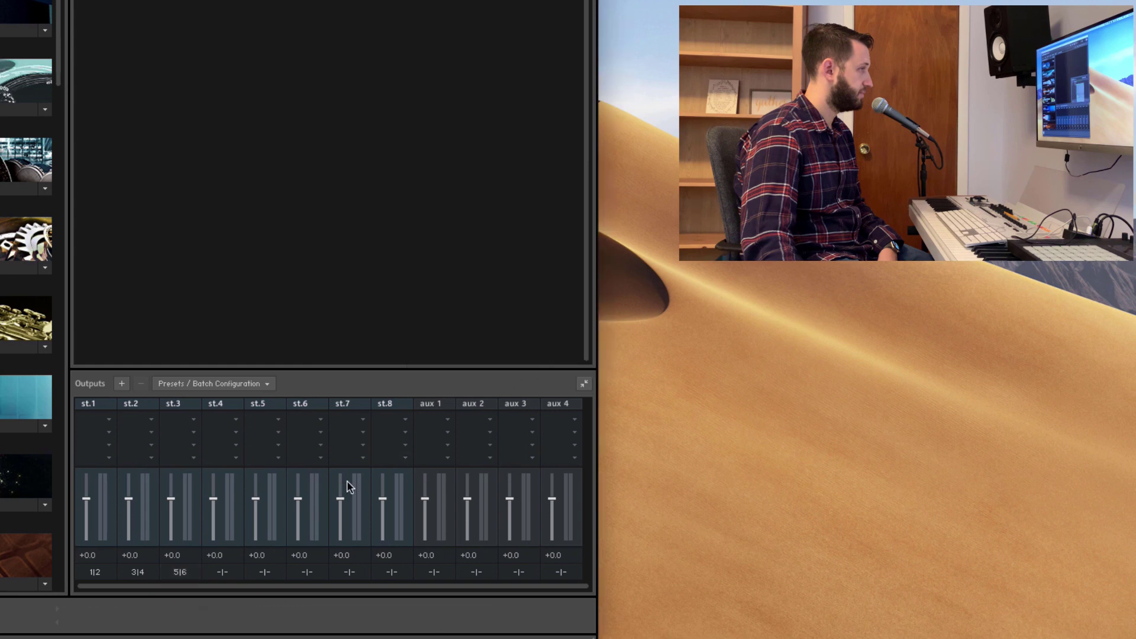
# Assign output channel st.4 to physical outputs 7 - SPDIF L and 8 - SPDIF R
pyautogui.click(222, 572)
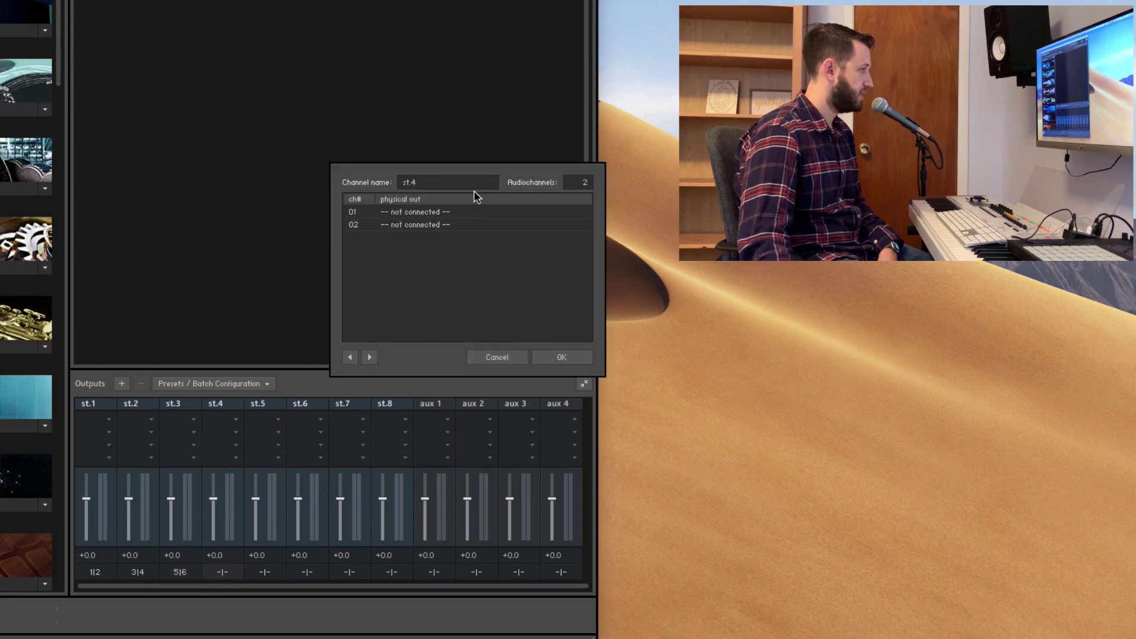
pyautogui.click(427, 211)
pyautogui.click(485, 311)
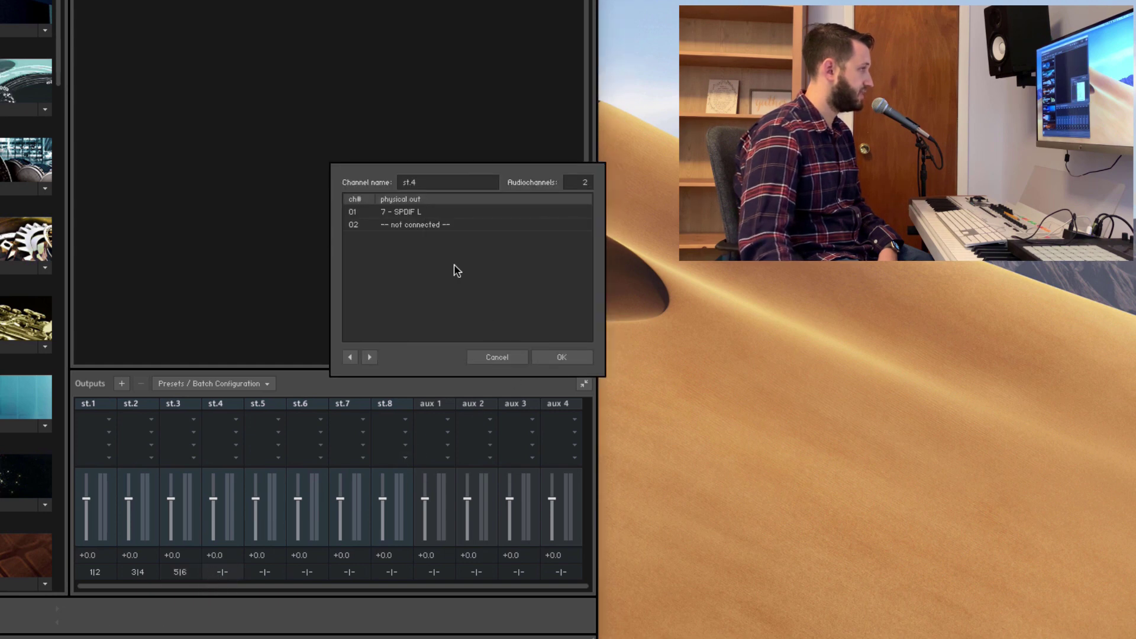
pyautogui.click(418, 229)
pyautogui.click(489, 339)
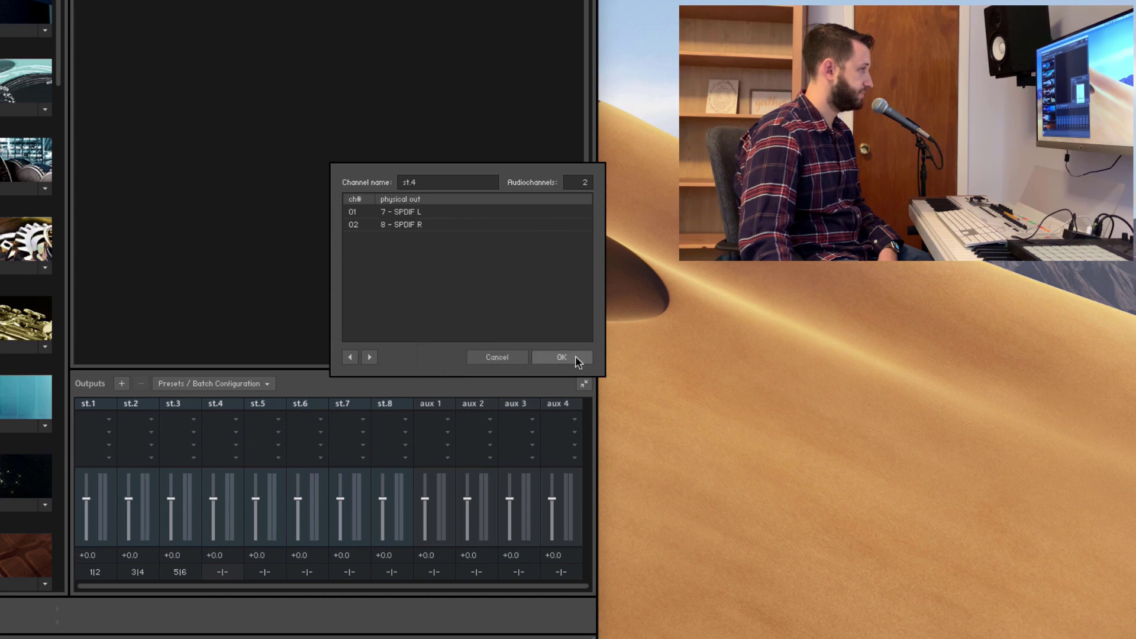
pyautogui.click(577, 359)
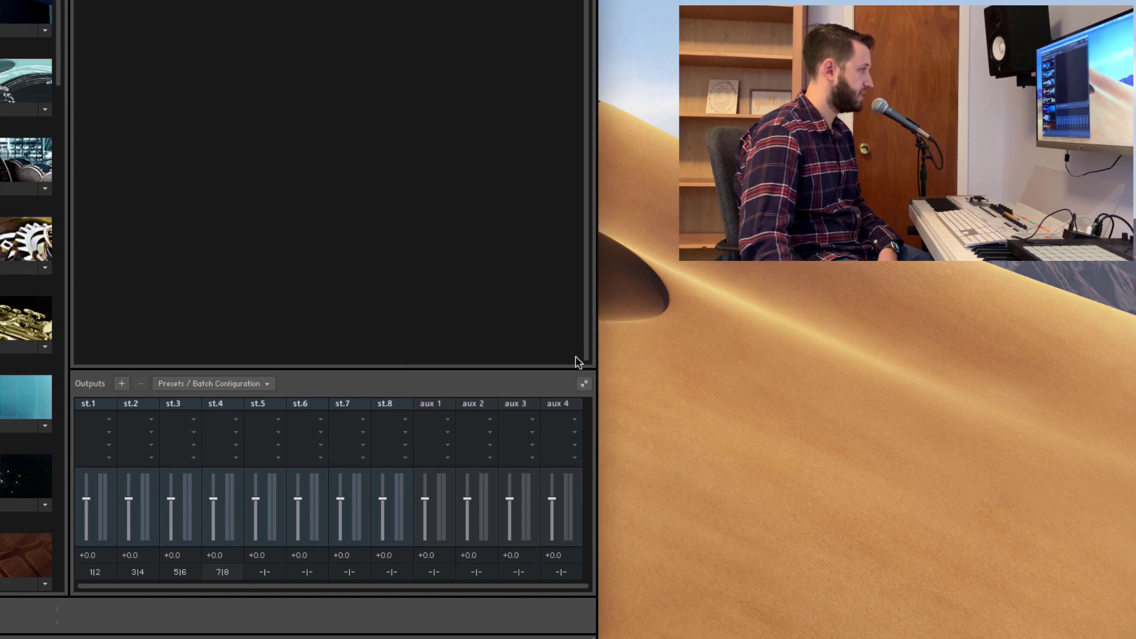
# Save the current output section state as the default for the VST Plugin format
pyautogui.click(226, 386)
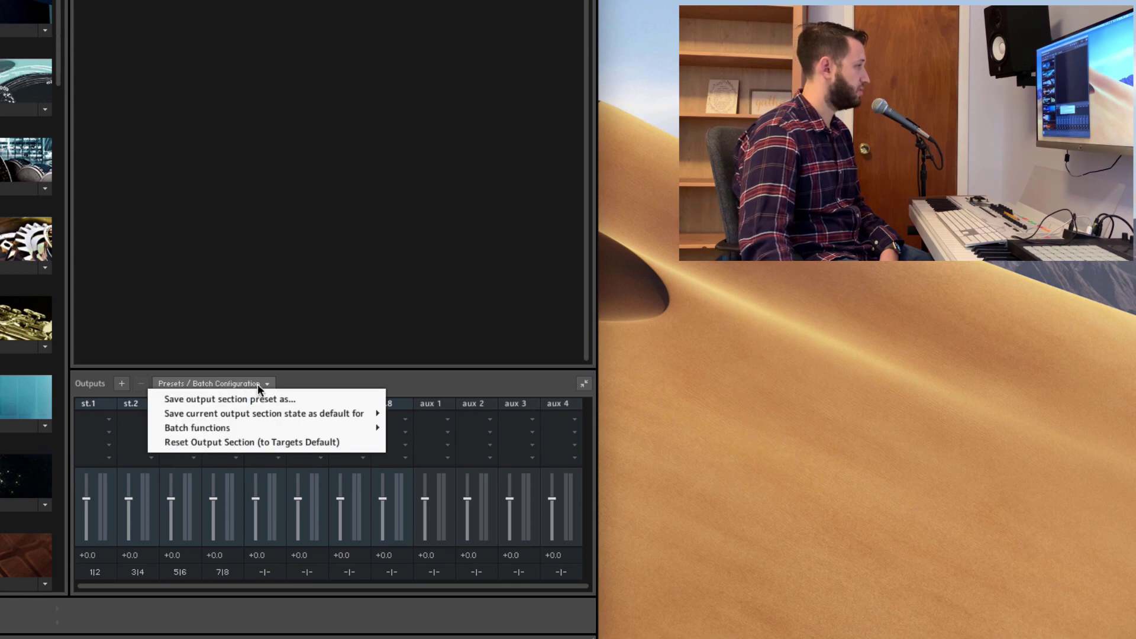
pyautogui.moveTo(251, 414)
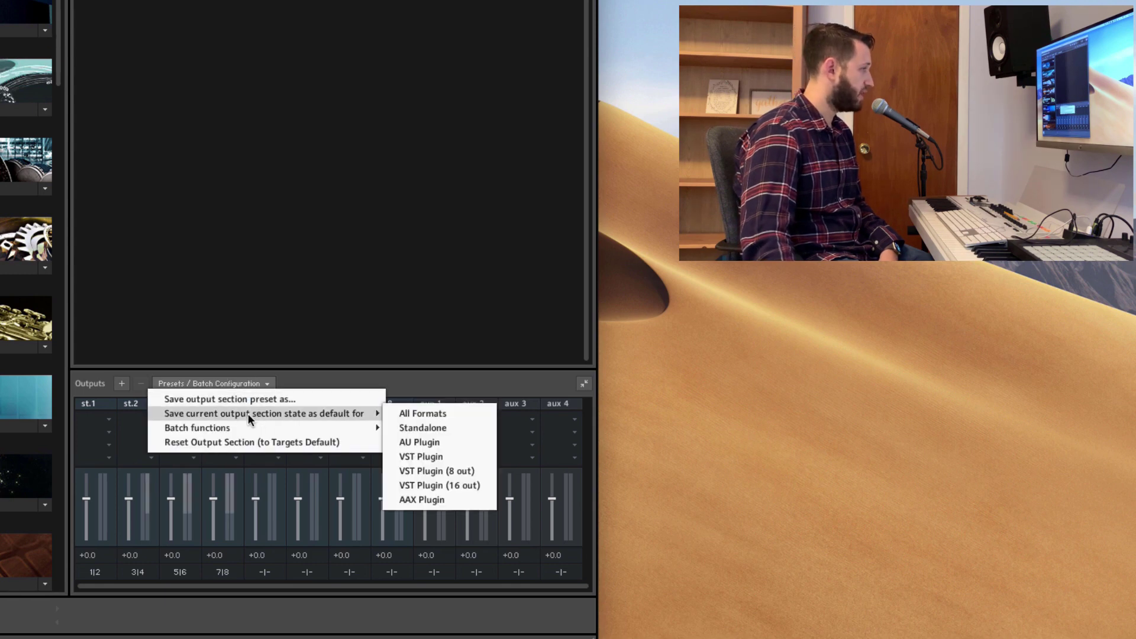
pyautogui.click(450, 453)
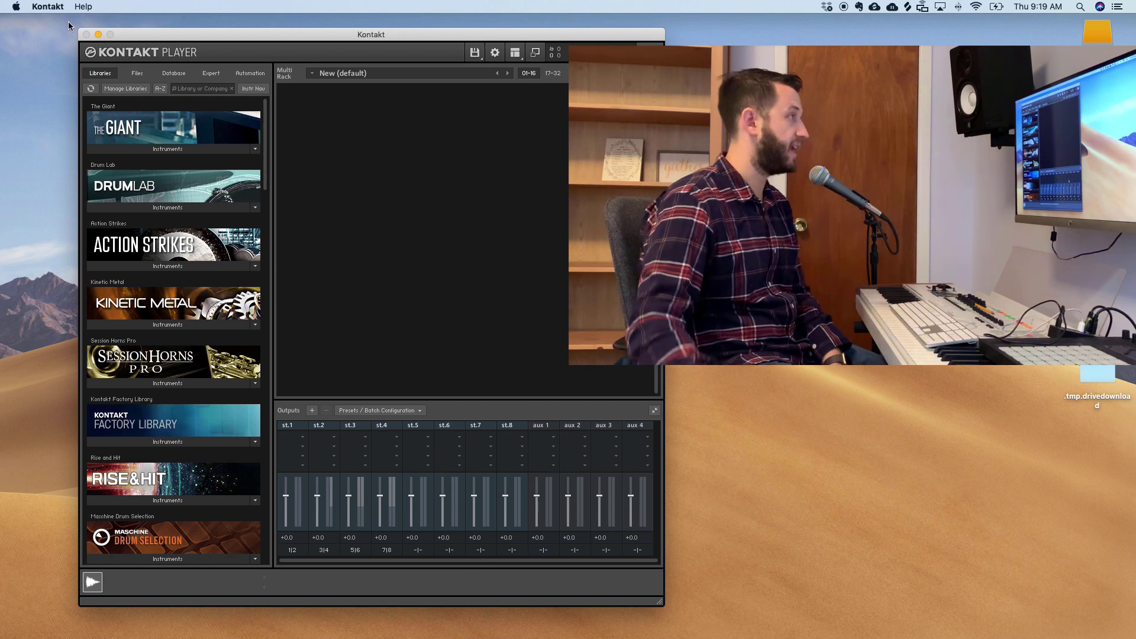
# Quit Kontakt and open Ableton Live
pyautogui.click(47, 7)
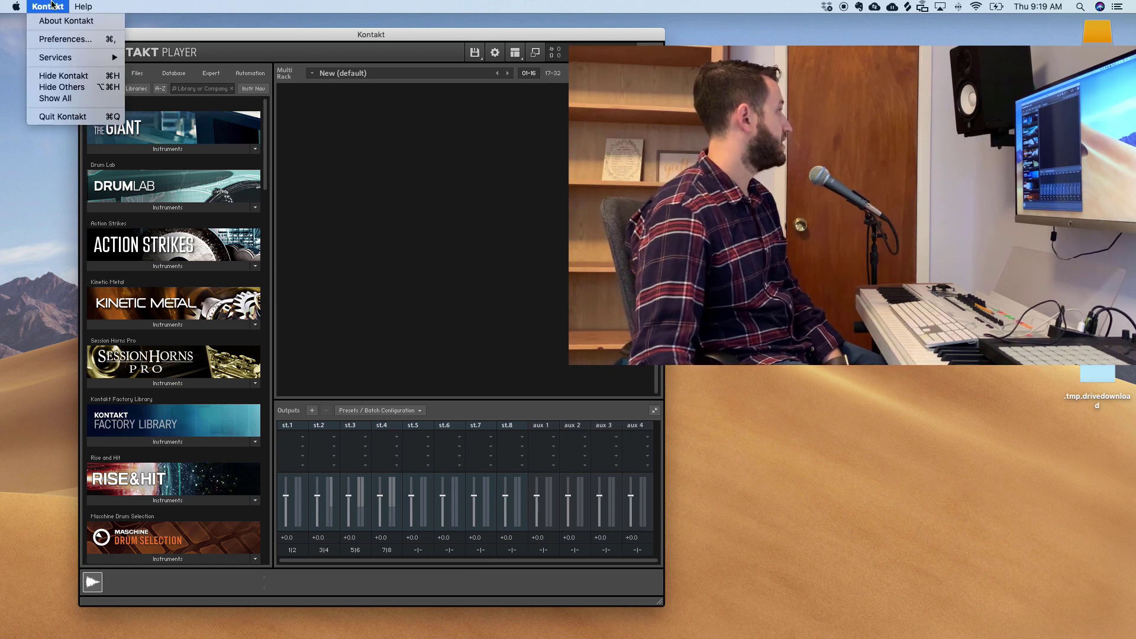
pyautogui.click(97, 116)
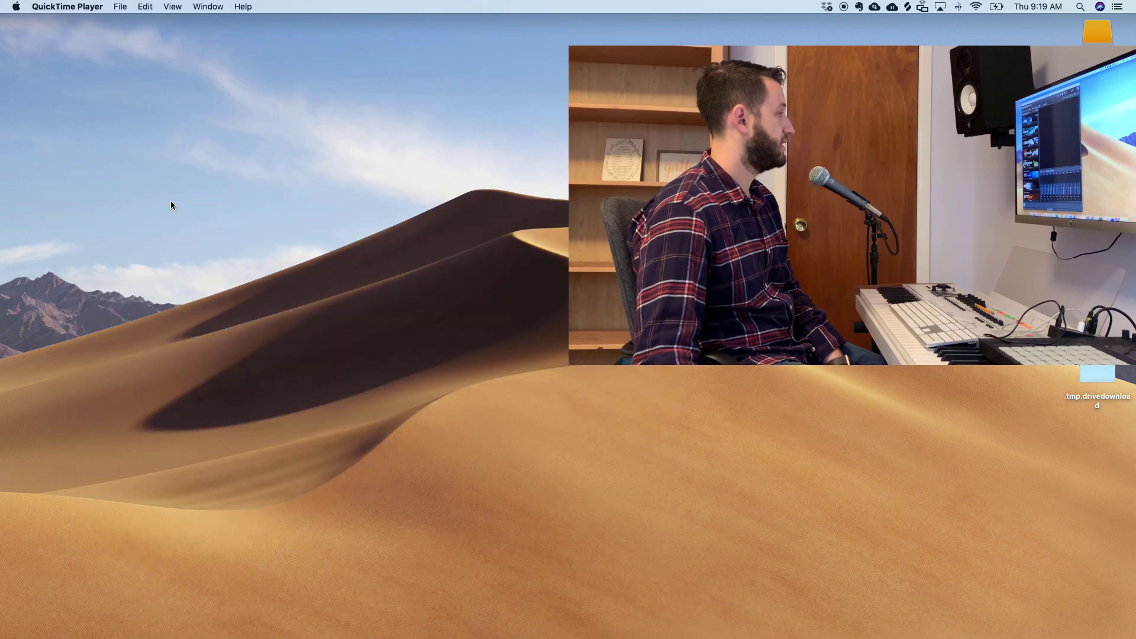
pyautogui.moveTo(545, 636)
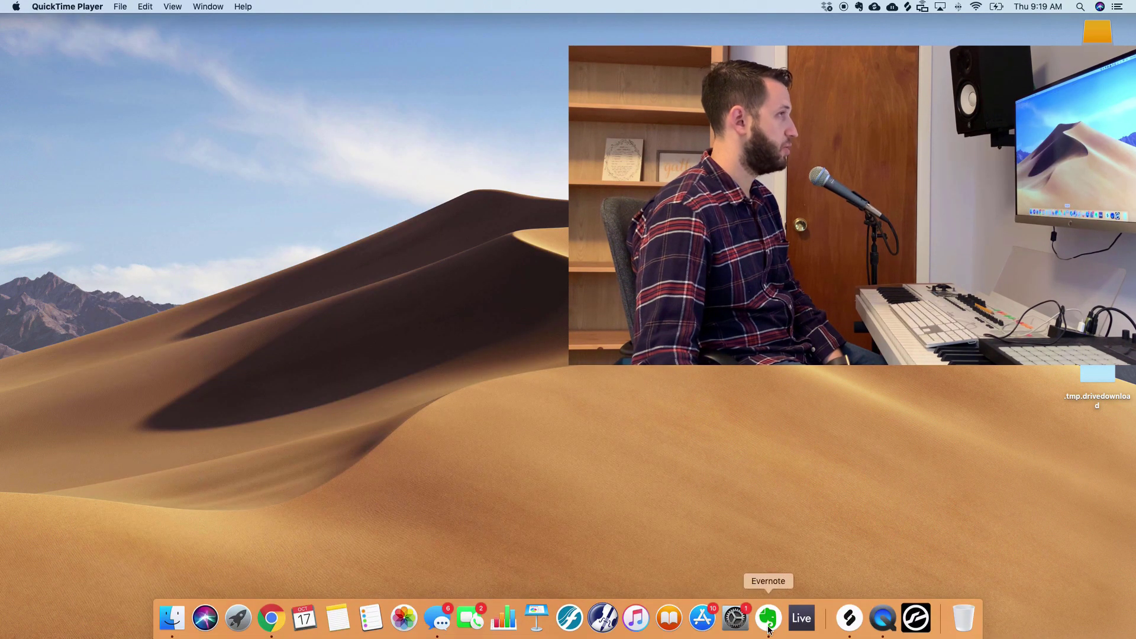
pyautogui.click(800, 619)
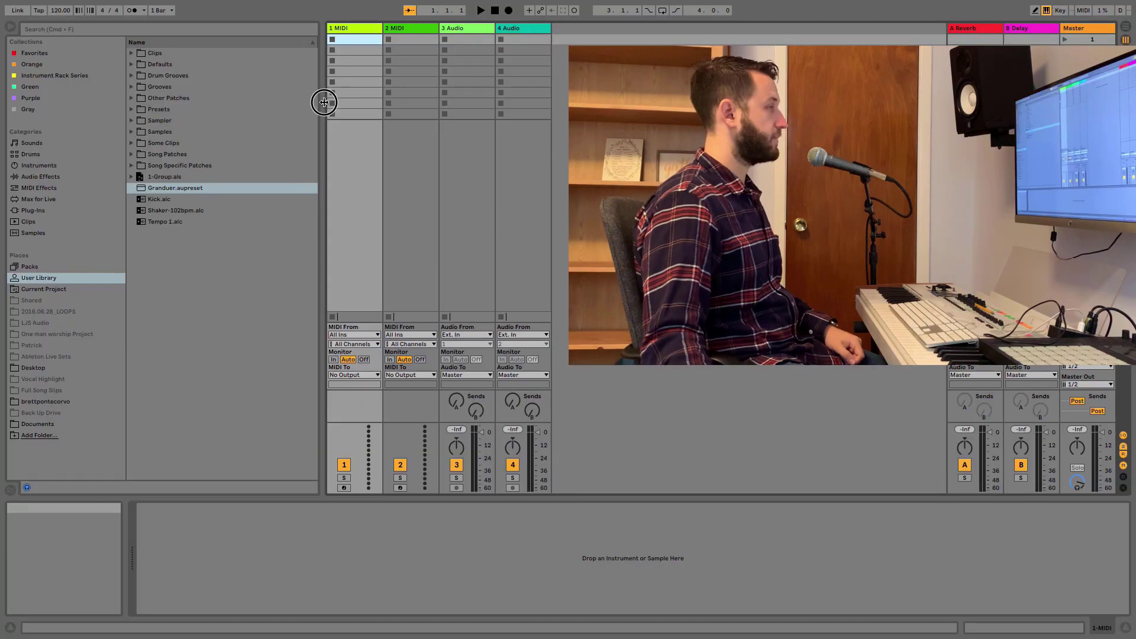
# Delete the two audio tracks and insert two new MIDI tracks in their place
pyautogui.click(460, 29)
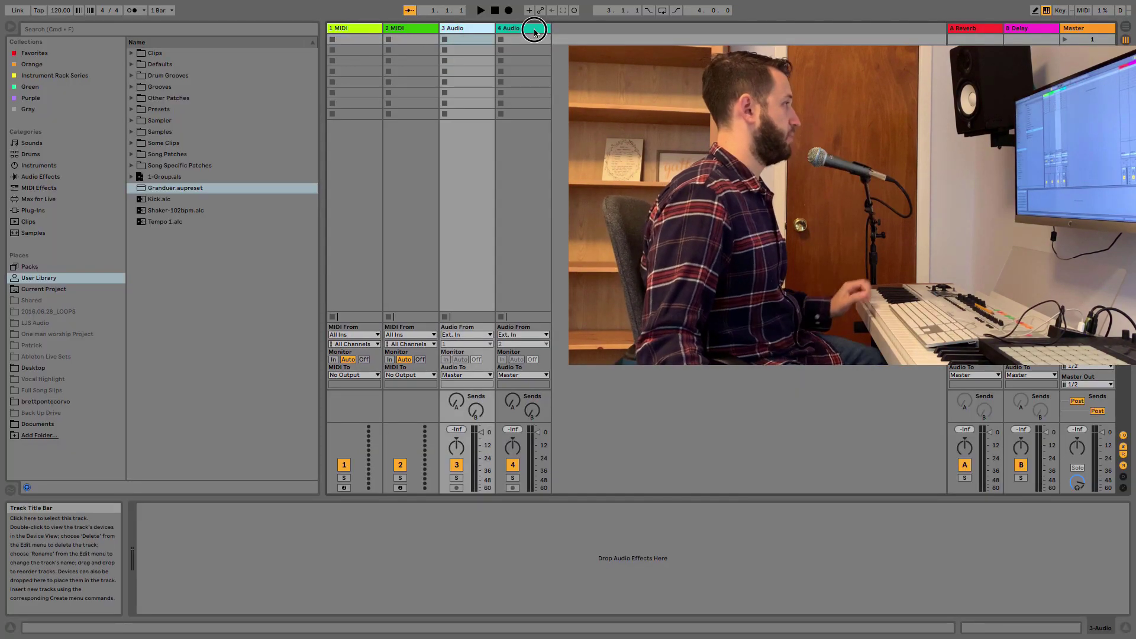
pyautogui.press('Delete')
pyautogui.press('Delete')
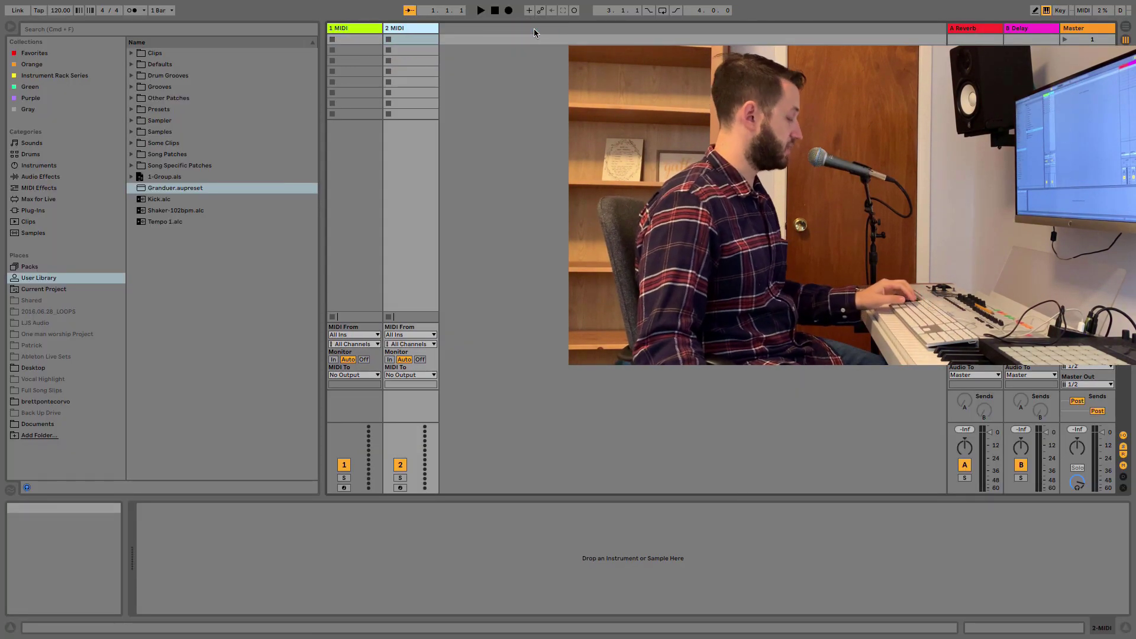
pyautogui.press('super+shift+t')
pyautogui.press('super+shift+t')
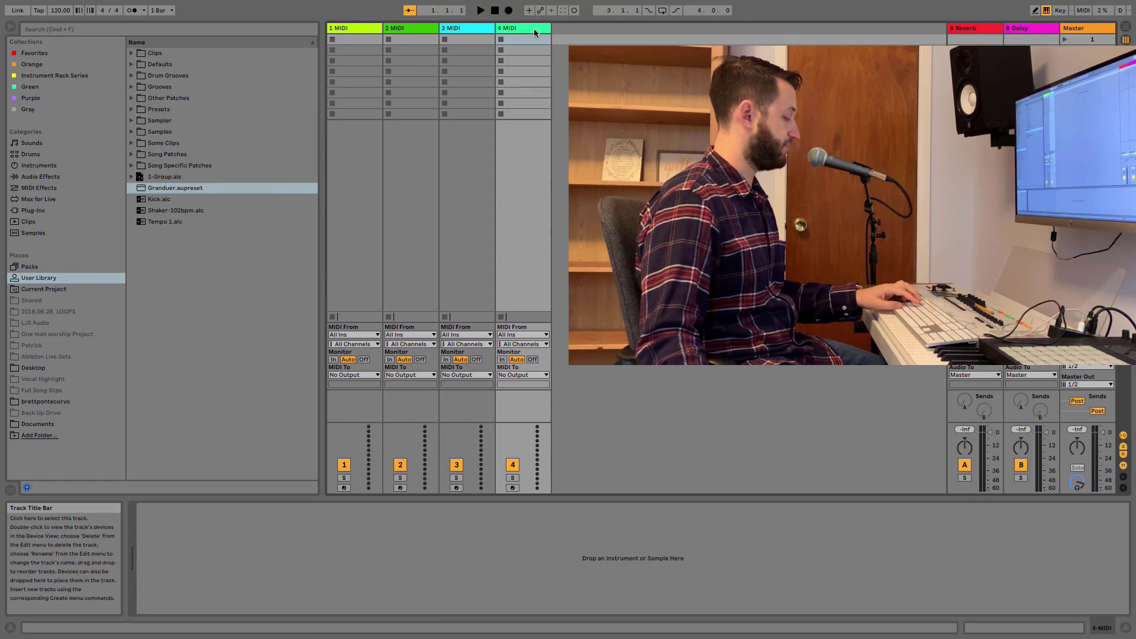
# Load the Kontakt VST plugin onto the first MIDI track
pyautogui.click(369, 28)
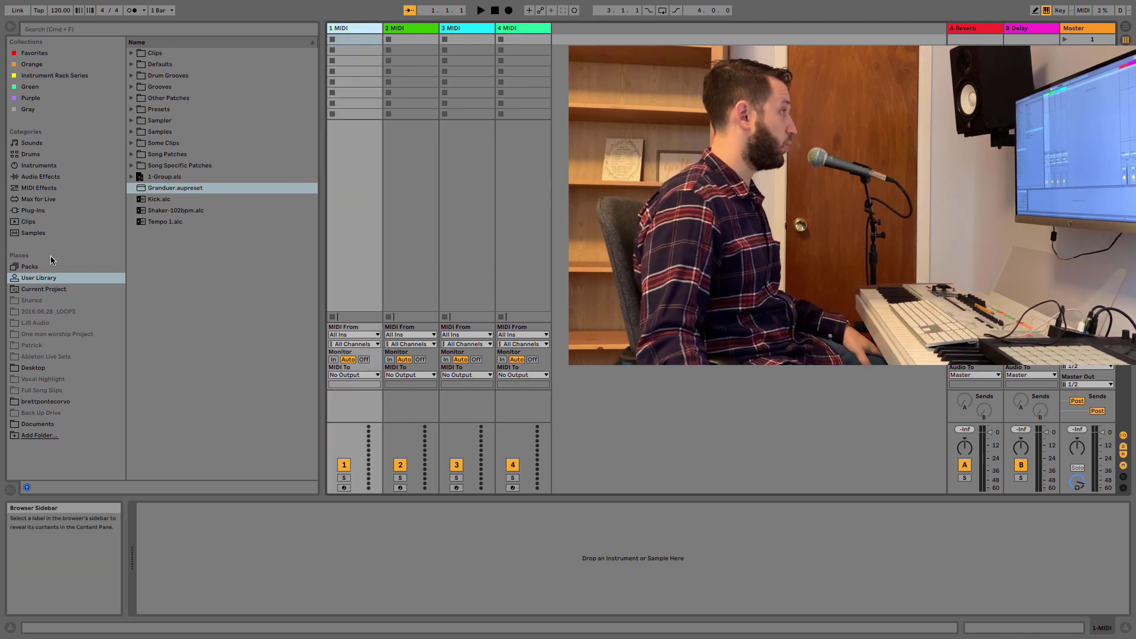
pyautogui.click(51, 210)
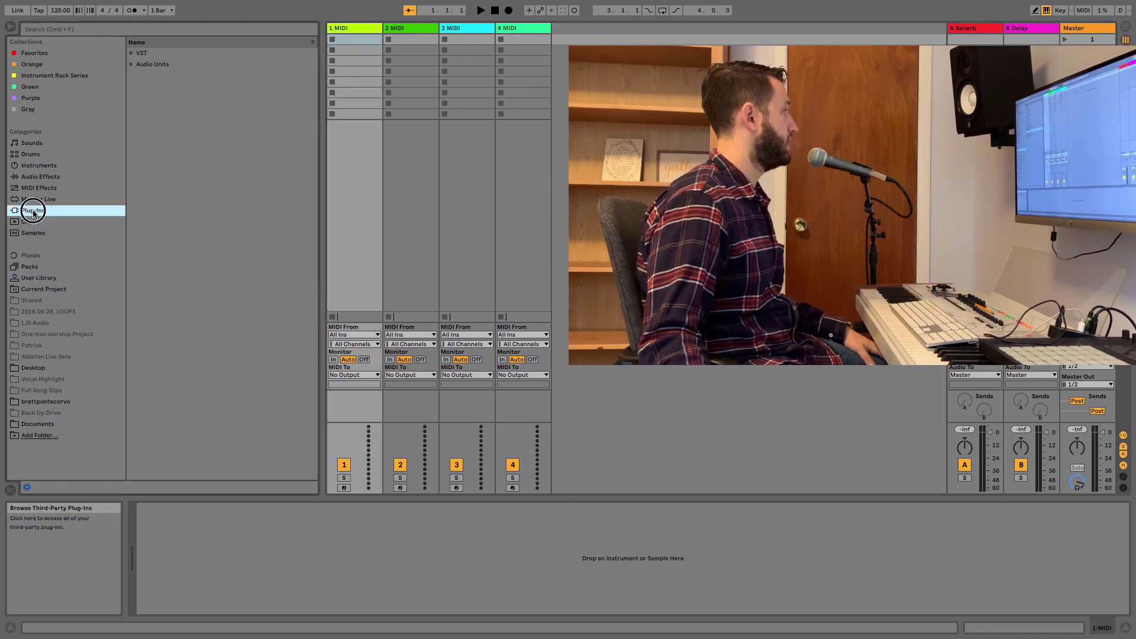
pyautogui.click(131, 53)
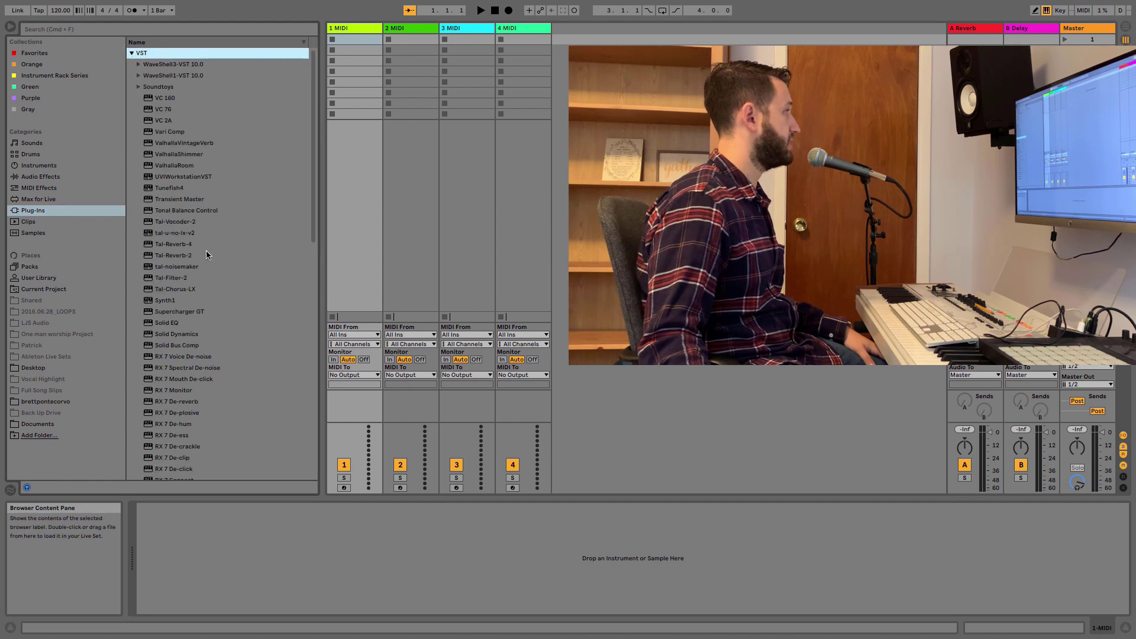
pyautogui.scroll(-12, 184, 255)
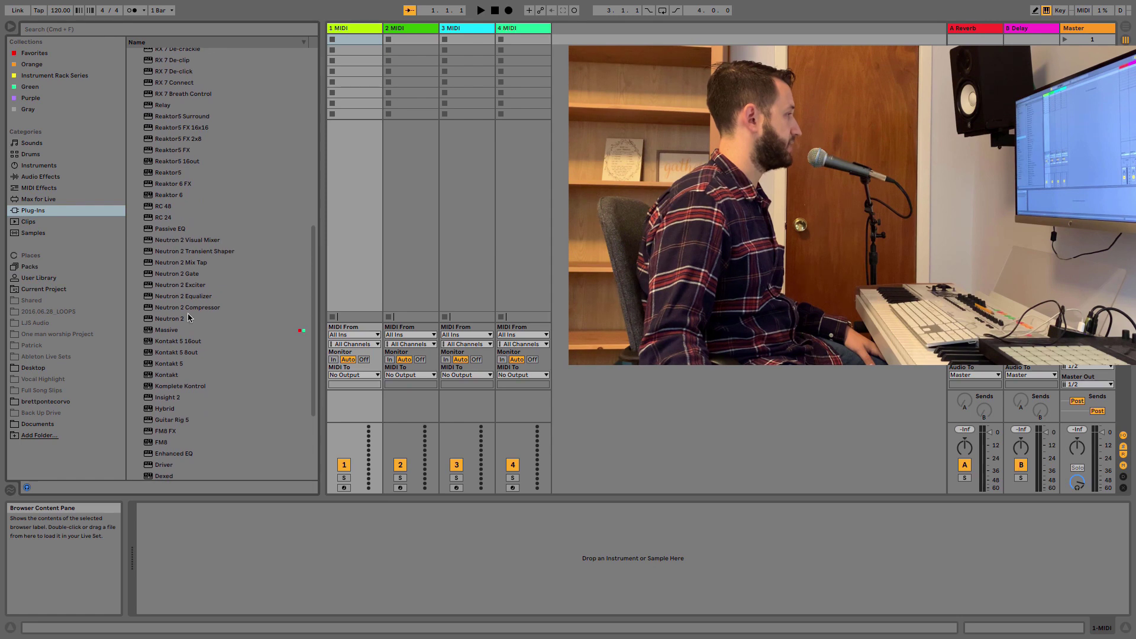
pyautogui.moveTo(169, 376); pyautogui.dragTo(349, 173)
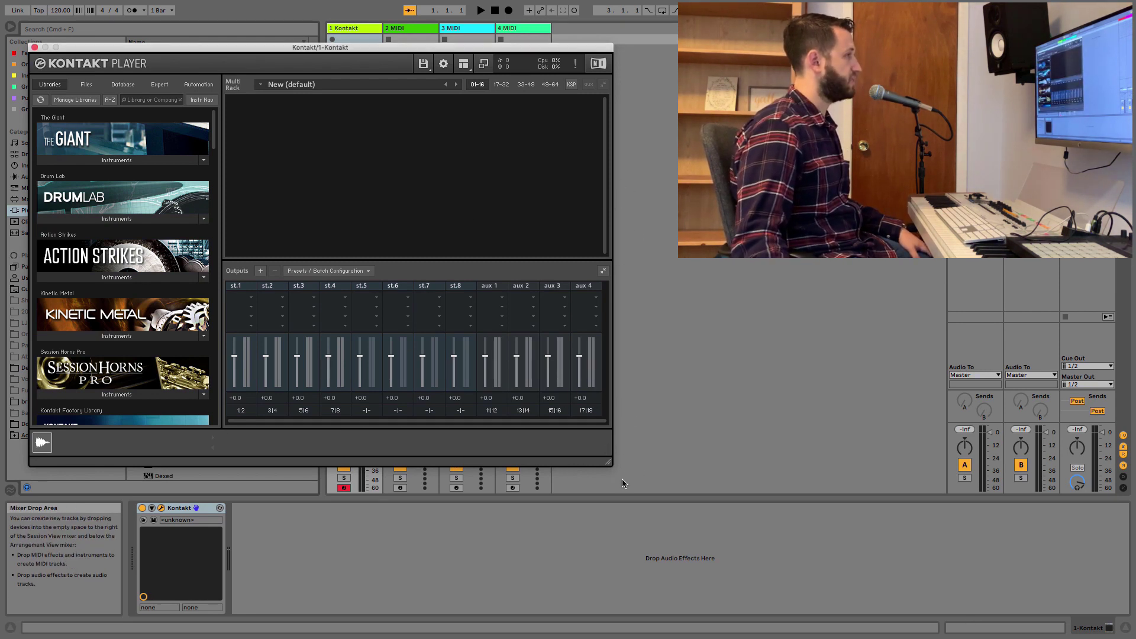
# Load The Giant.nki from The Giant library and minimize its instrument header in the rack
pyautogui.click(118, 160)
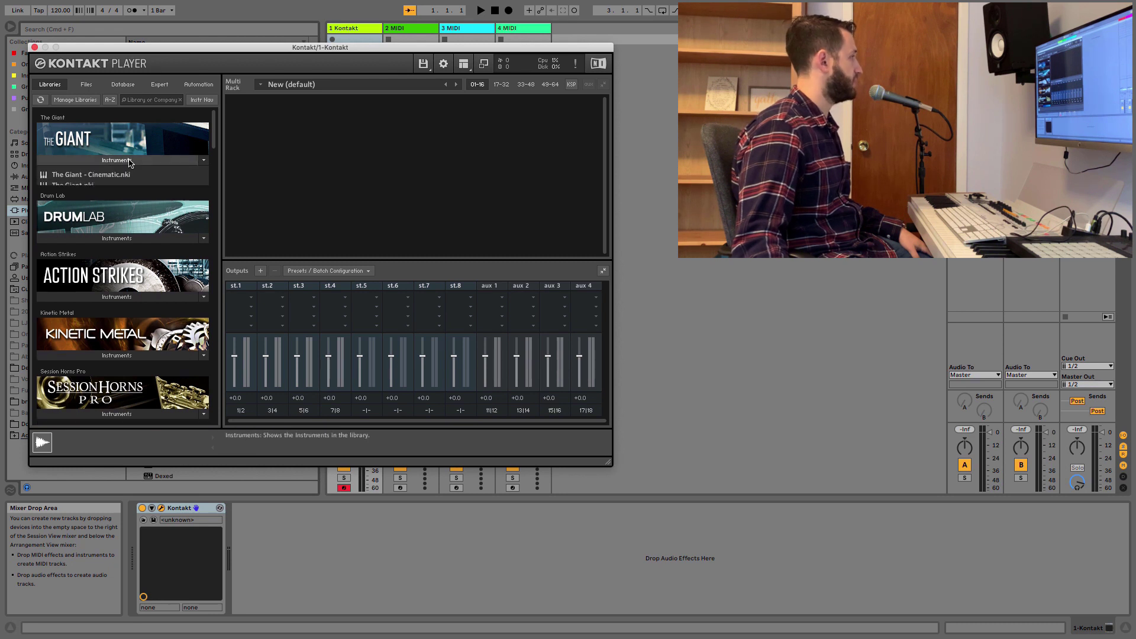
pyautogui.doubleClick(92, 186)
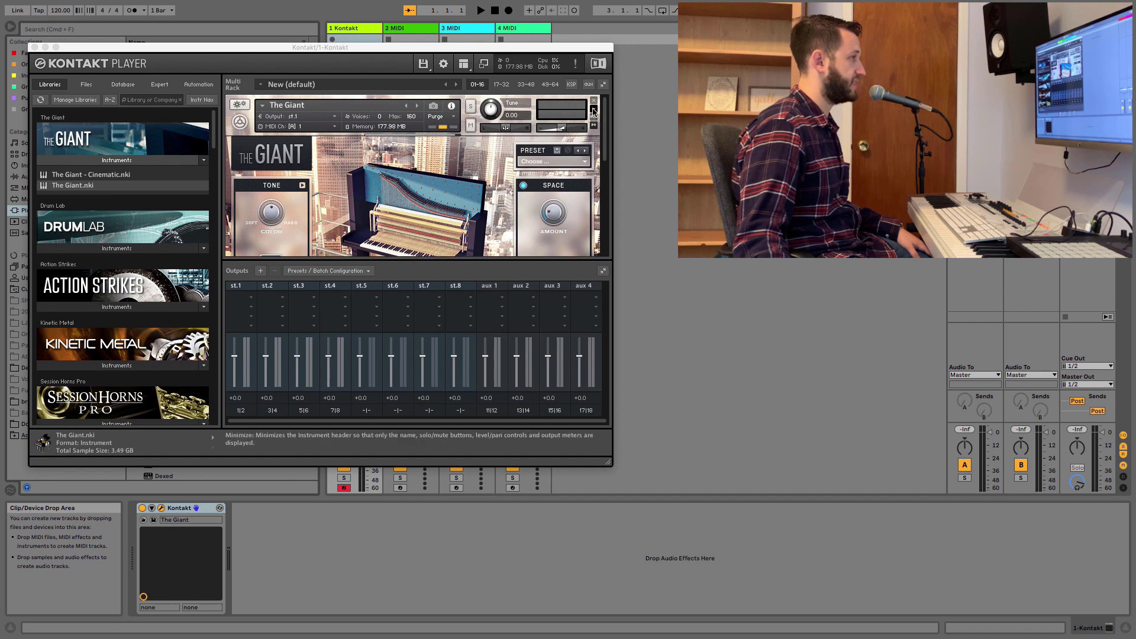
pyautogui.click(594, 110)
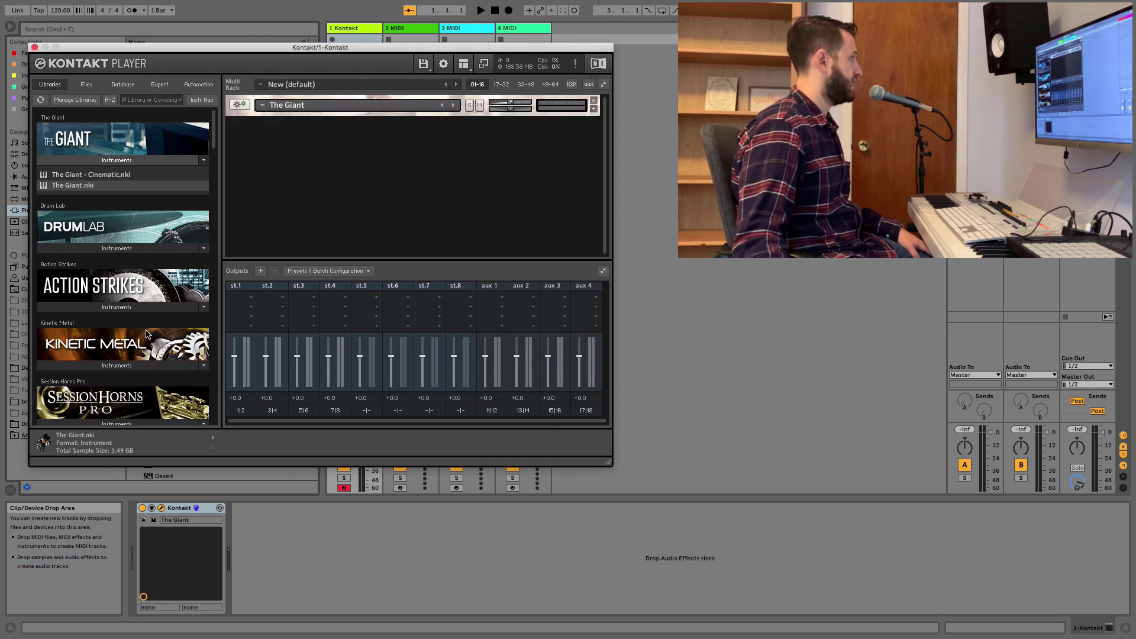
# Load Chroma Pad 1.nki from the Chroma folder of Retro Machines Mk2, then collapse that library's instrument list
pyautogui.scroll(-15, 130, 267)
pyautogui.scroll(-5, 135, 312)
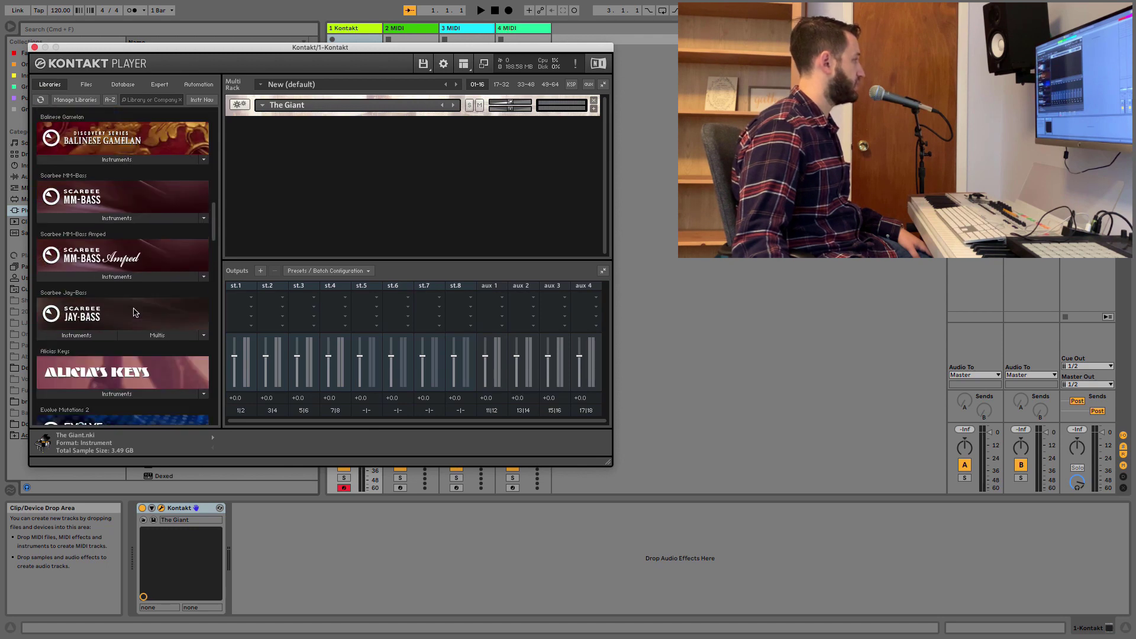
pyautogui.scroll(-18, 135, 312)
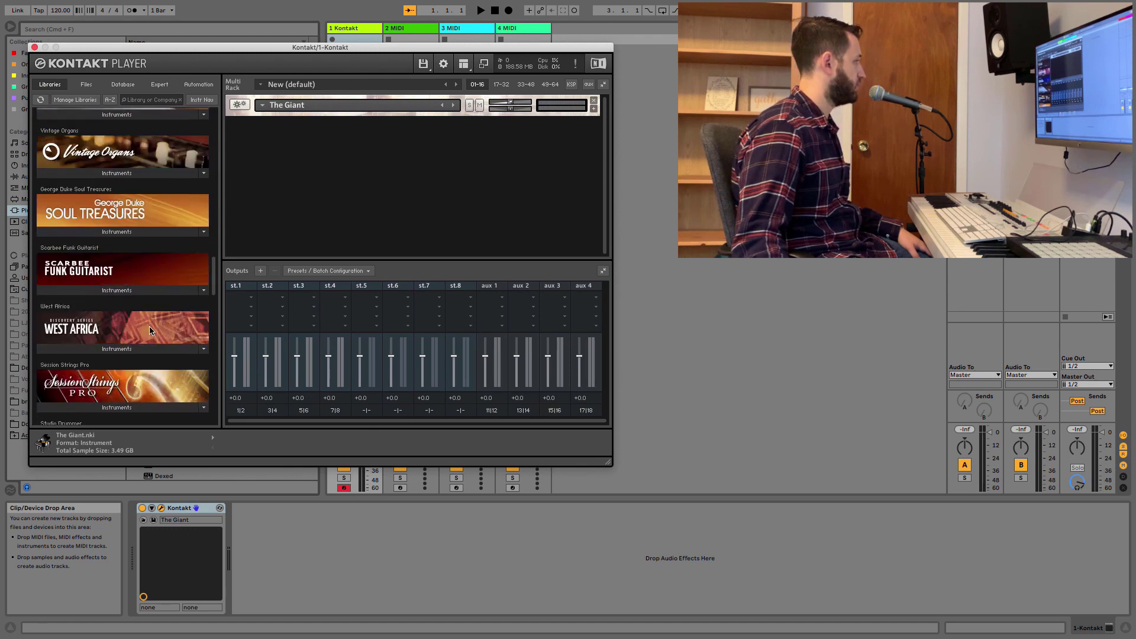
pyautogui.scroll(-7, 144, 324)
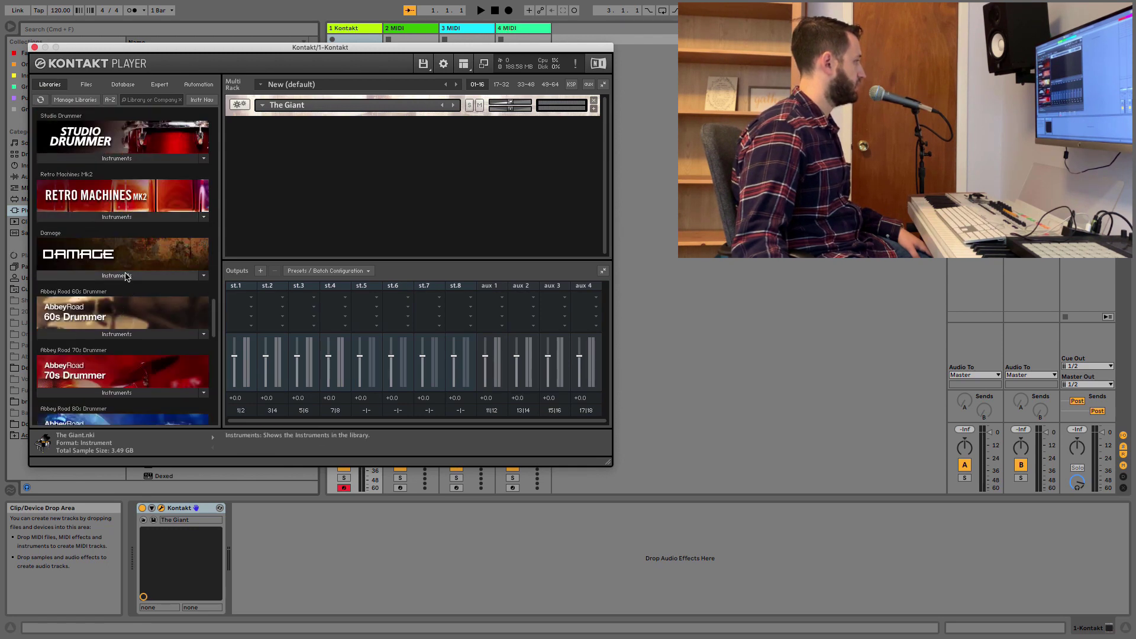
pyautogui.click(136, 215)
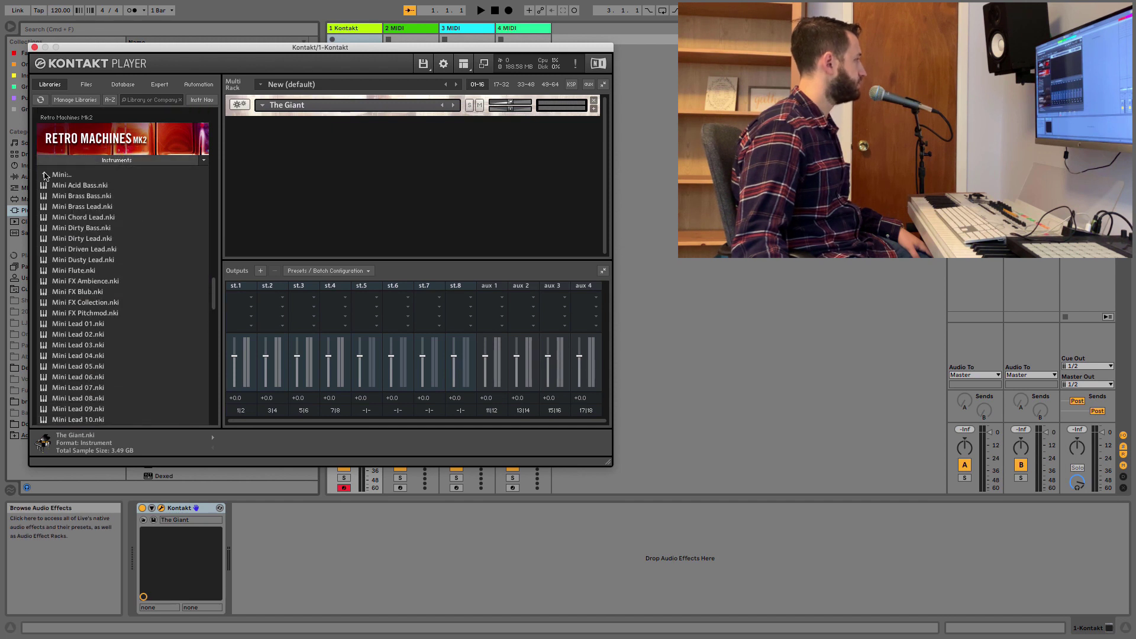
pyautogui.click(43, 176)
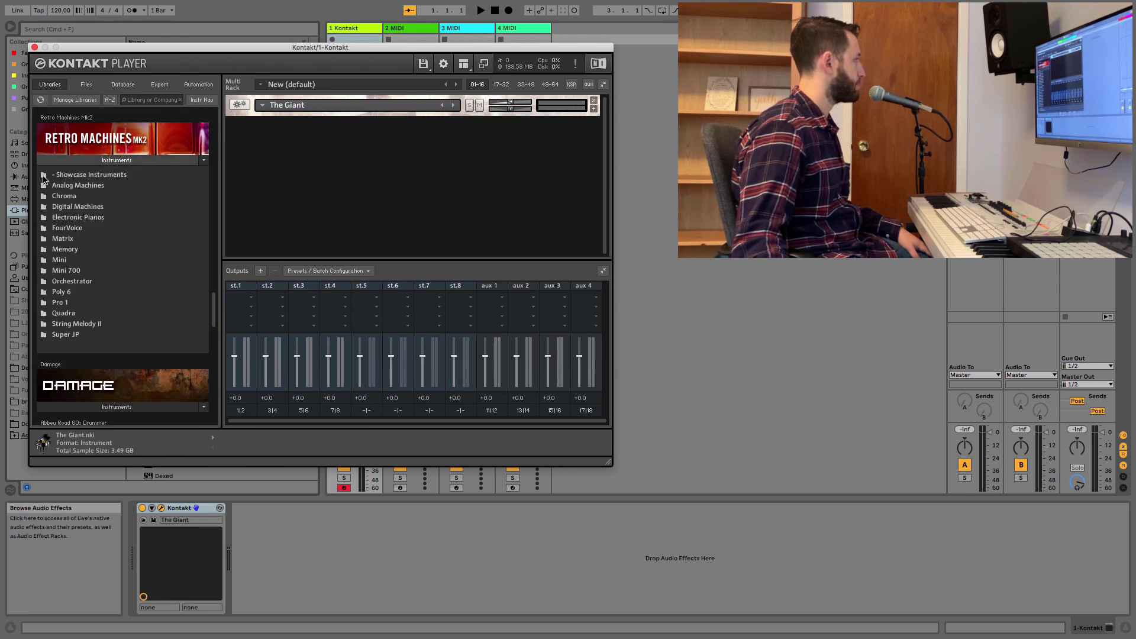
pyautogui.click(64, 196)
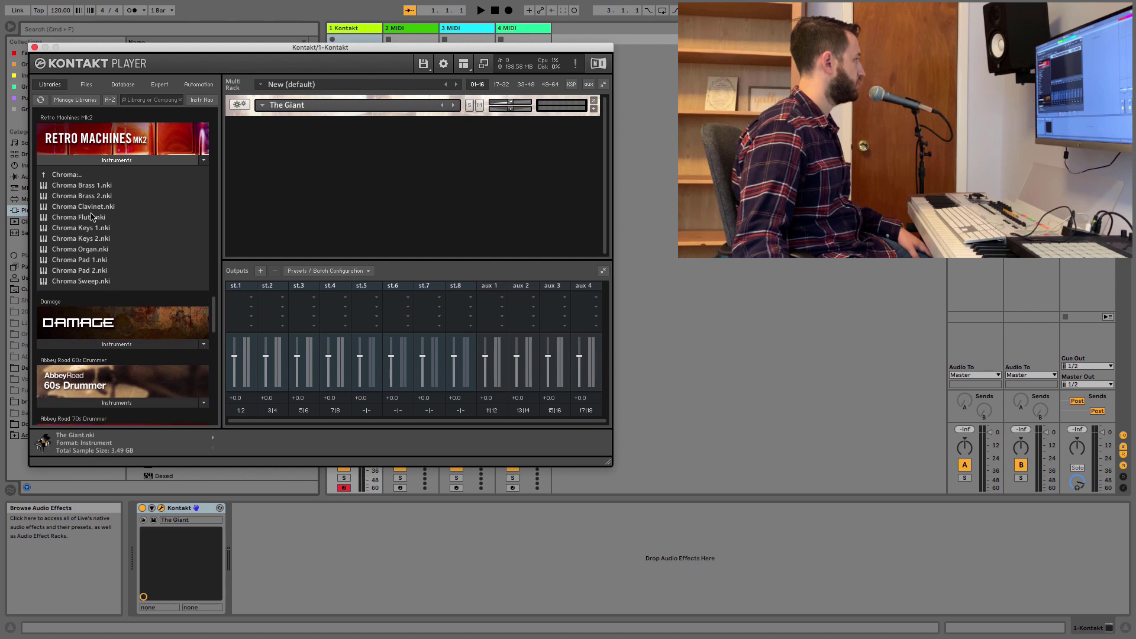
pyautogui.doubleClick(90, 261)
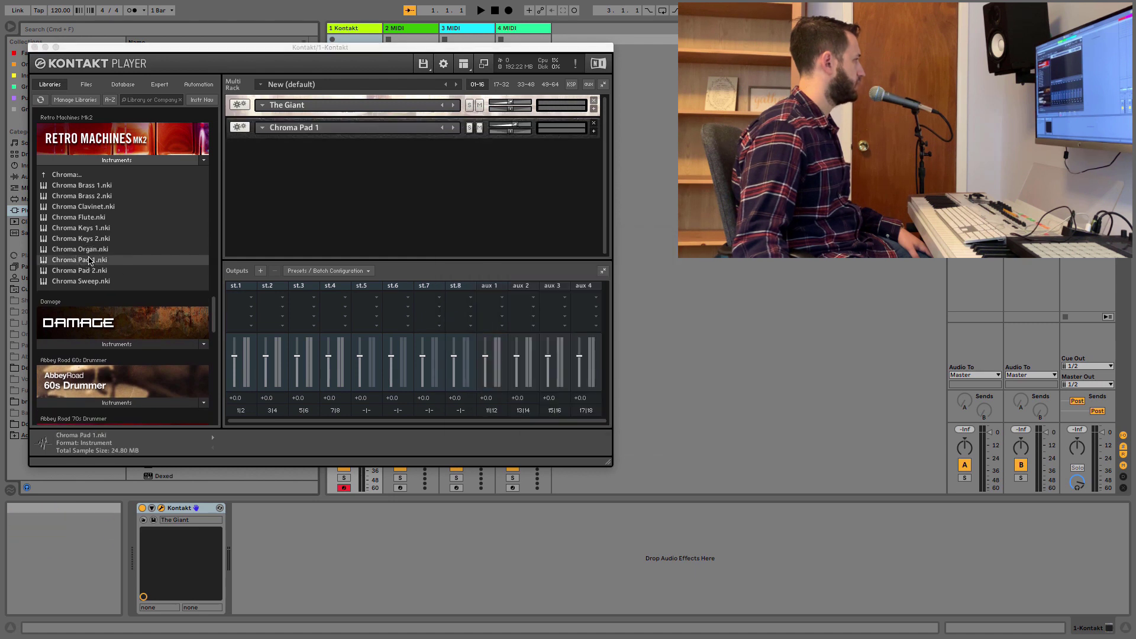
pyautogui.click(204, 159)
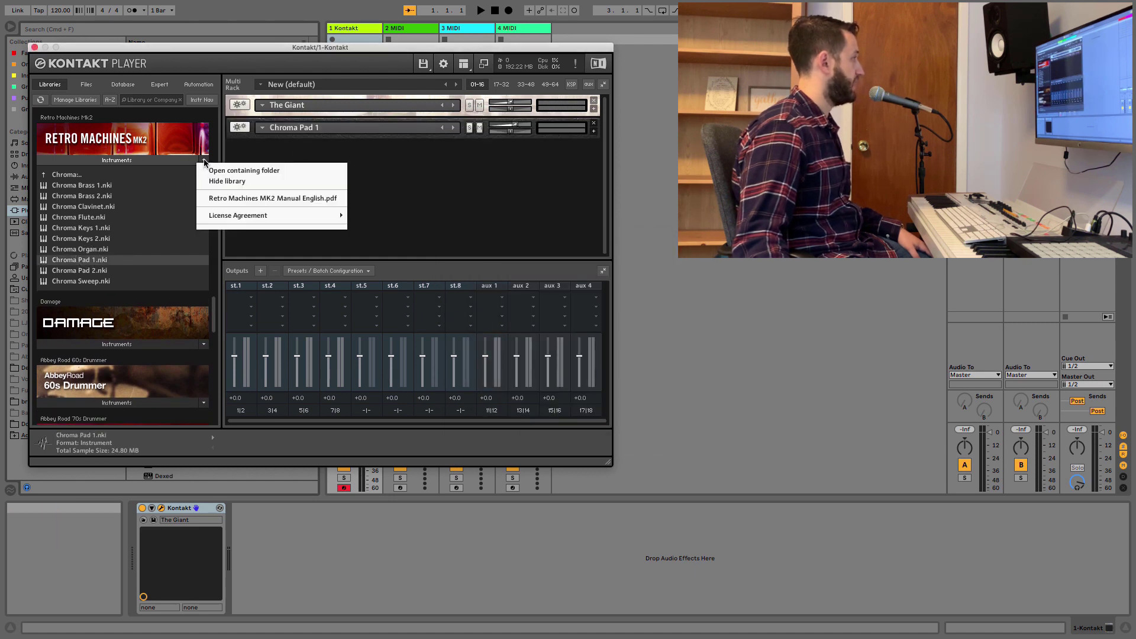
pyautogui.click(144, 181)
pyautogui.click(147, 162)
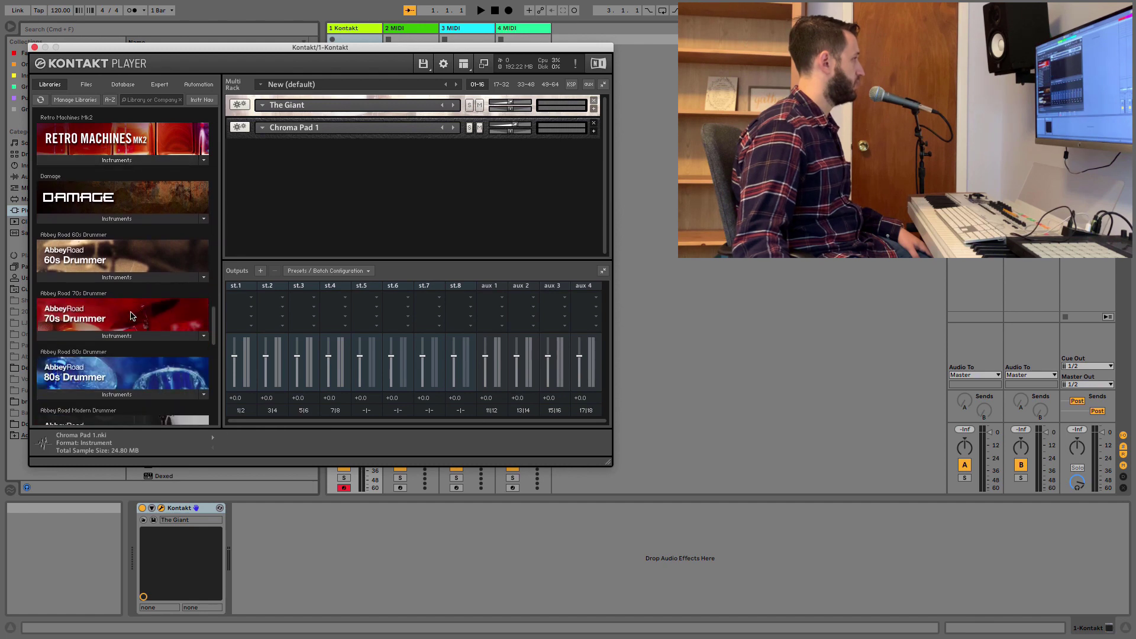
# Load Scarbee MM-Bass - Amped - Fat.nki from the Scarbee MM-Bass Amped library
pyautogui.scroll(15, 134, 264)
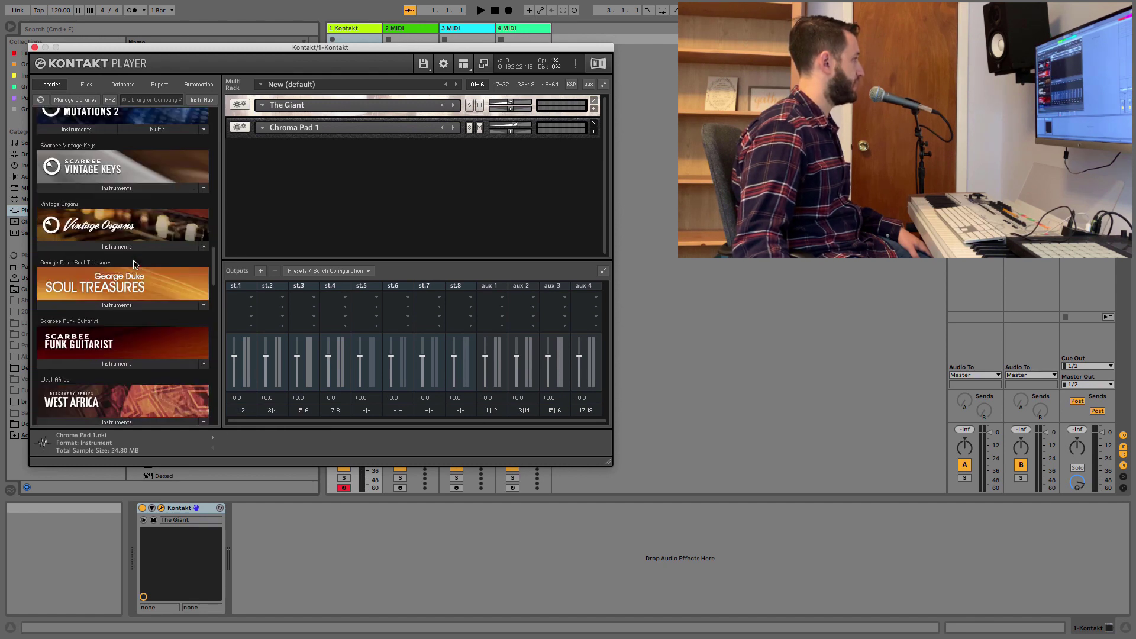
pyautogui.scroll(5, 135, 251)
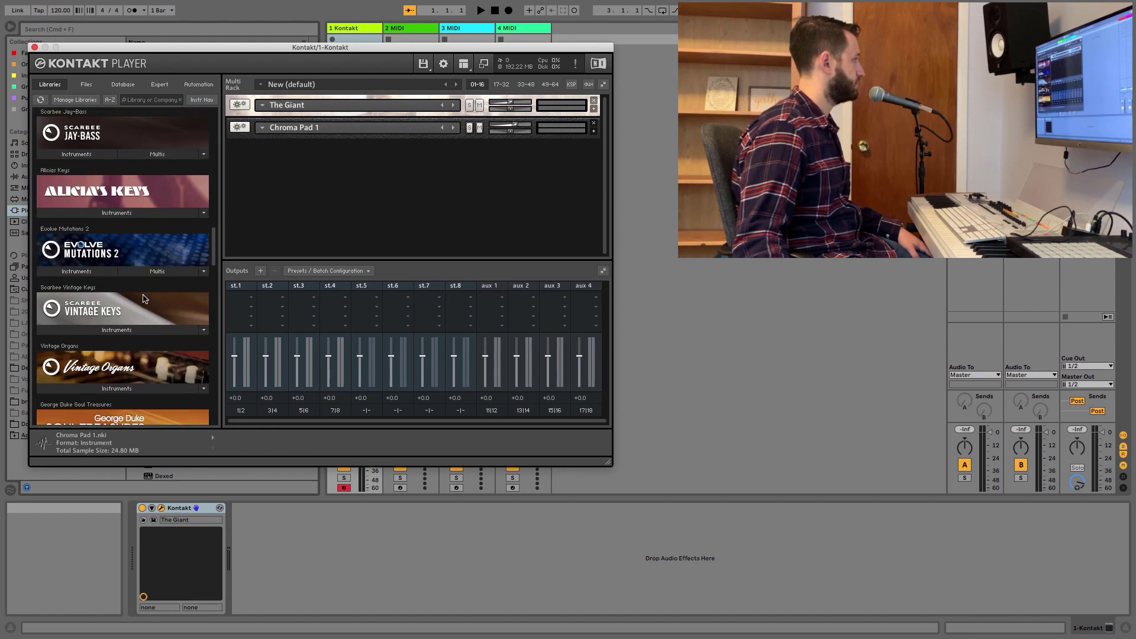
pyautogui.click(116, 333)
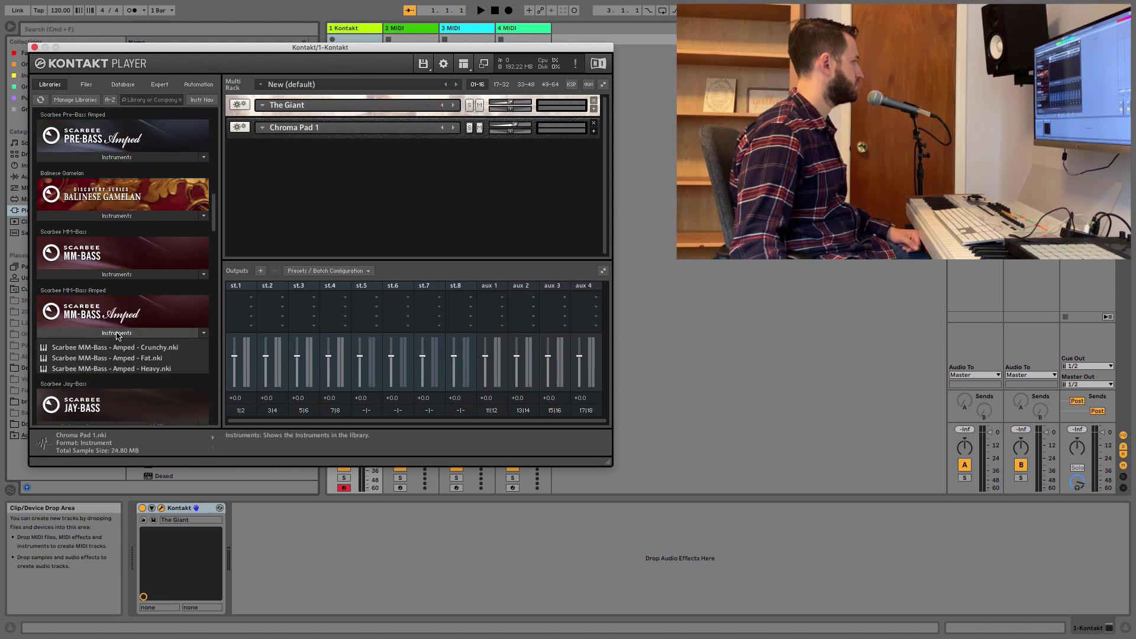
pyautogui.doubleClick(158, 359)
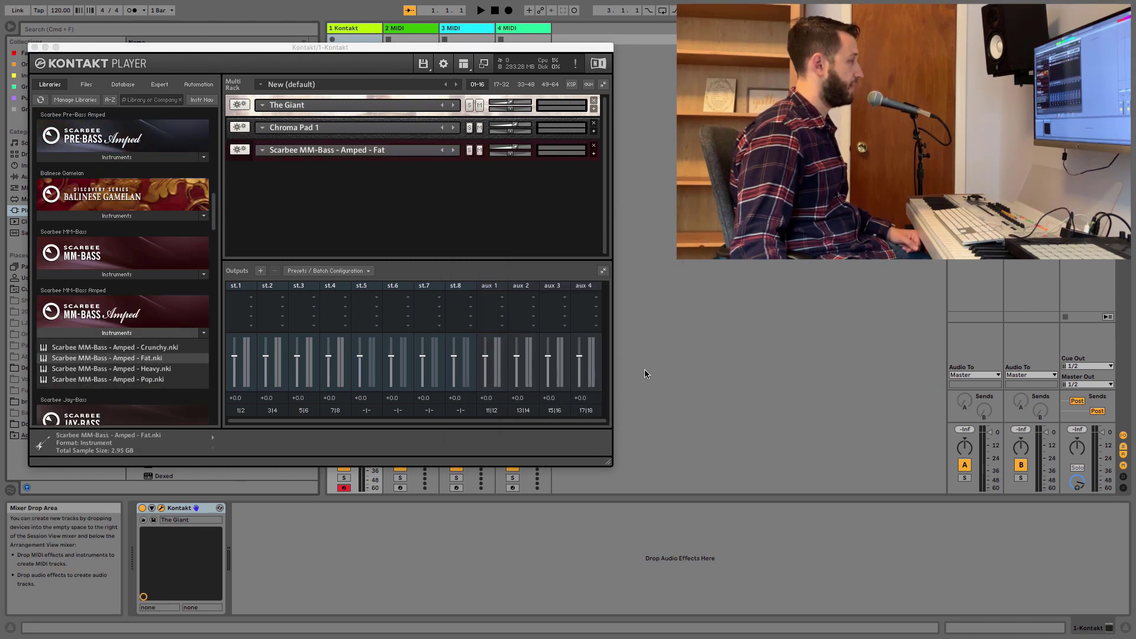
# Expand The Giant, route its output to st.2 (3|4), and minimize the instrument again
pyautogui.click(594, 110)
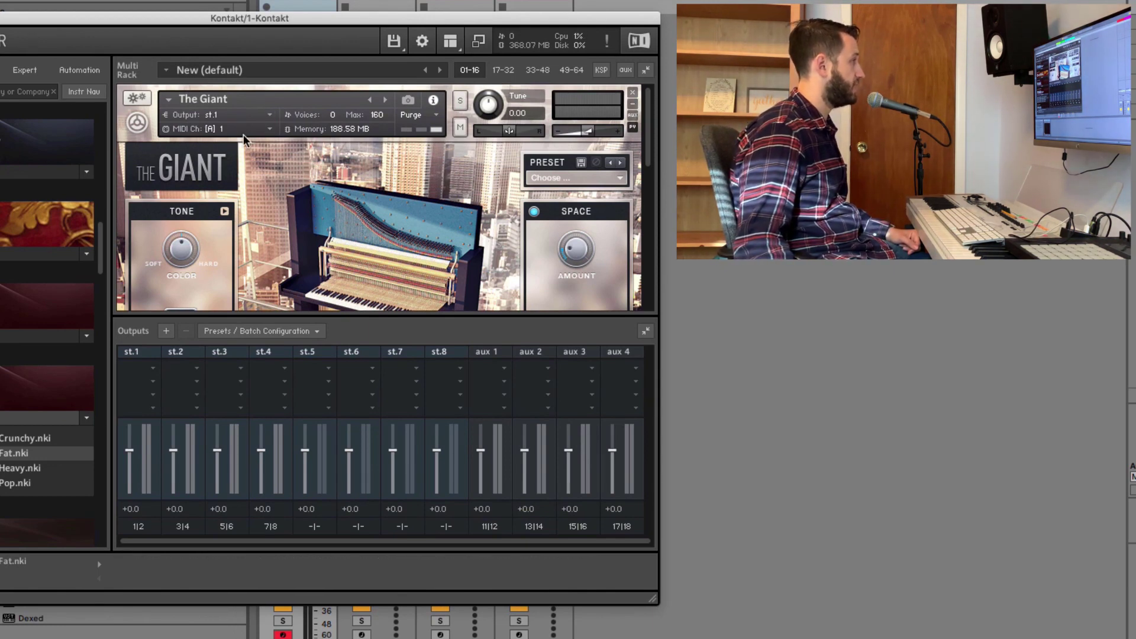
pyautogui.click(204, 130)
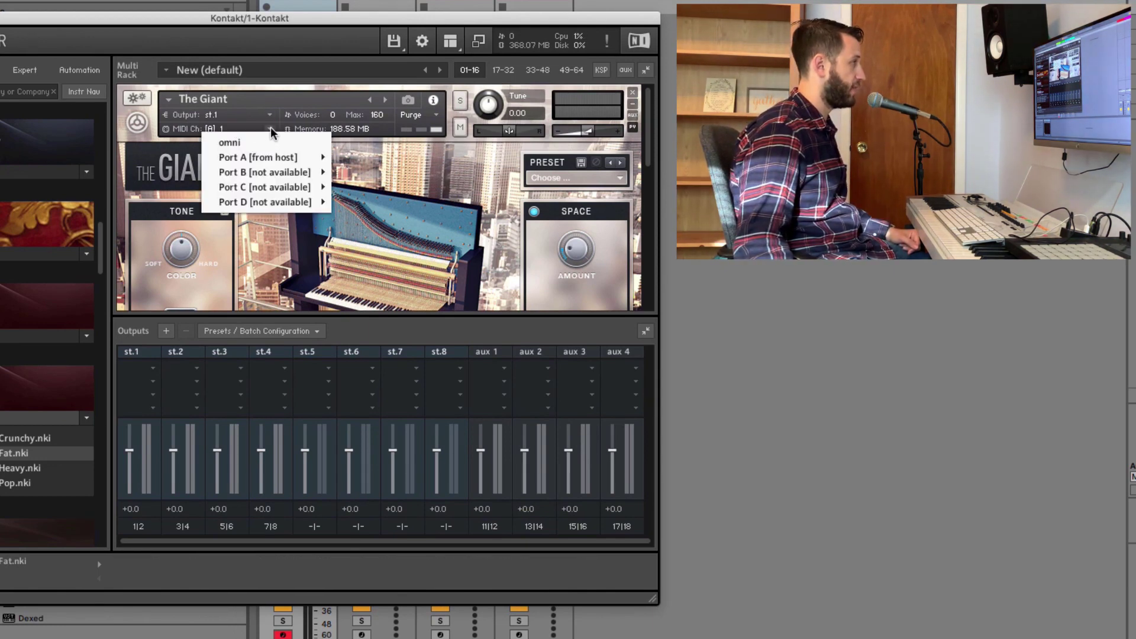
pyautogui.click(262, 116)
pyautogui.click(231, 7)
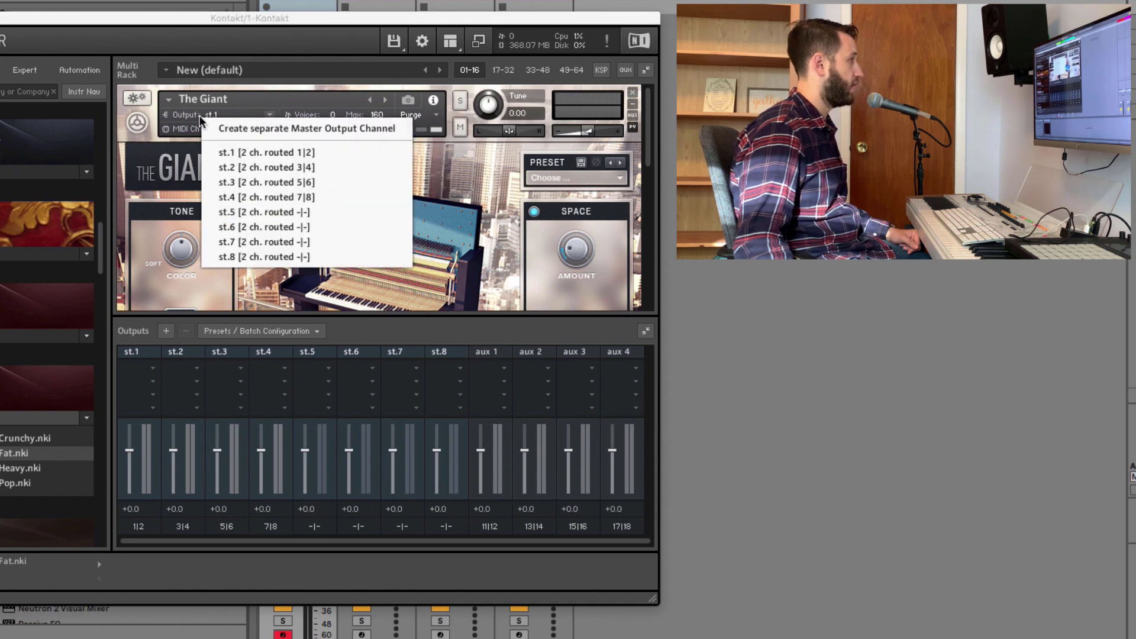
pyautogui.click(191, 114)
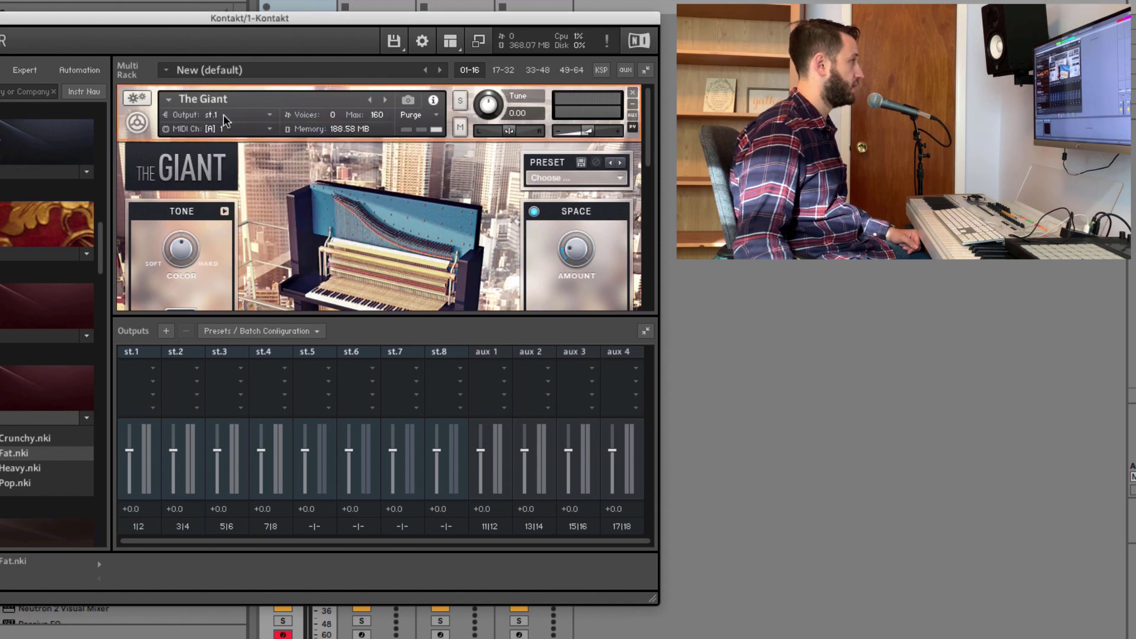
pyautogui.click(270, 117)
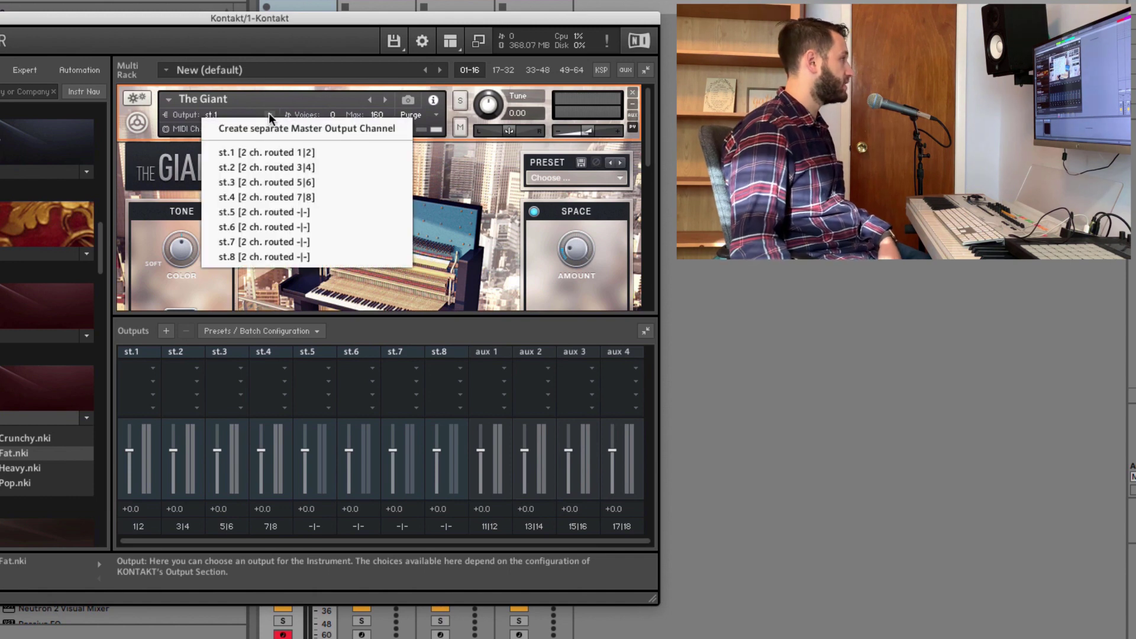
pyautogui.click(289, 169)
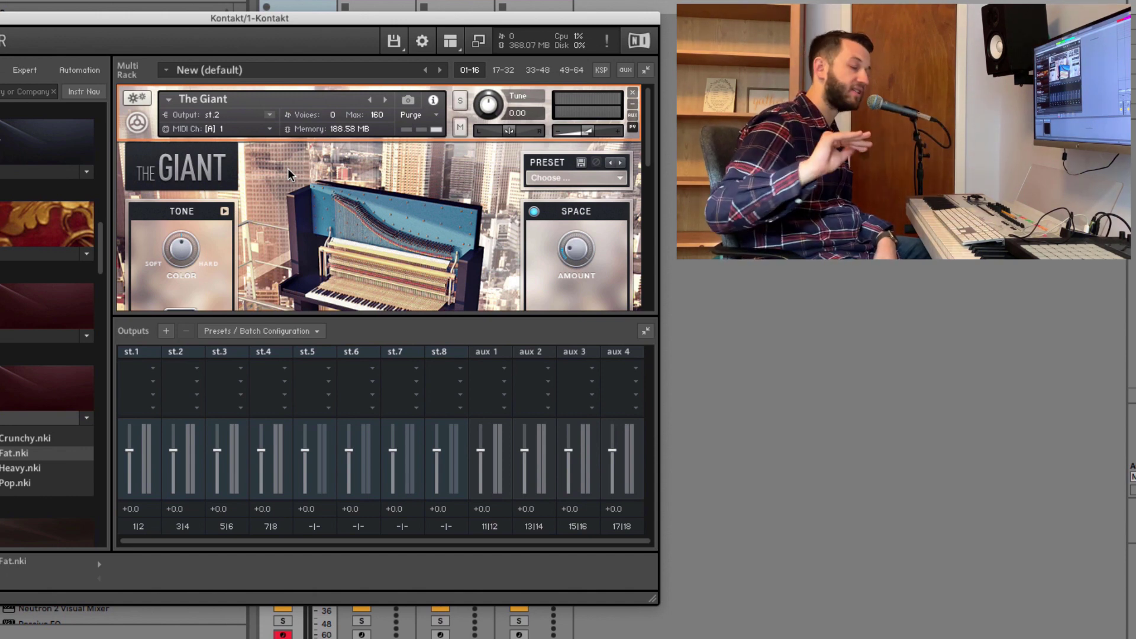
pyautogui.click(633, 105)
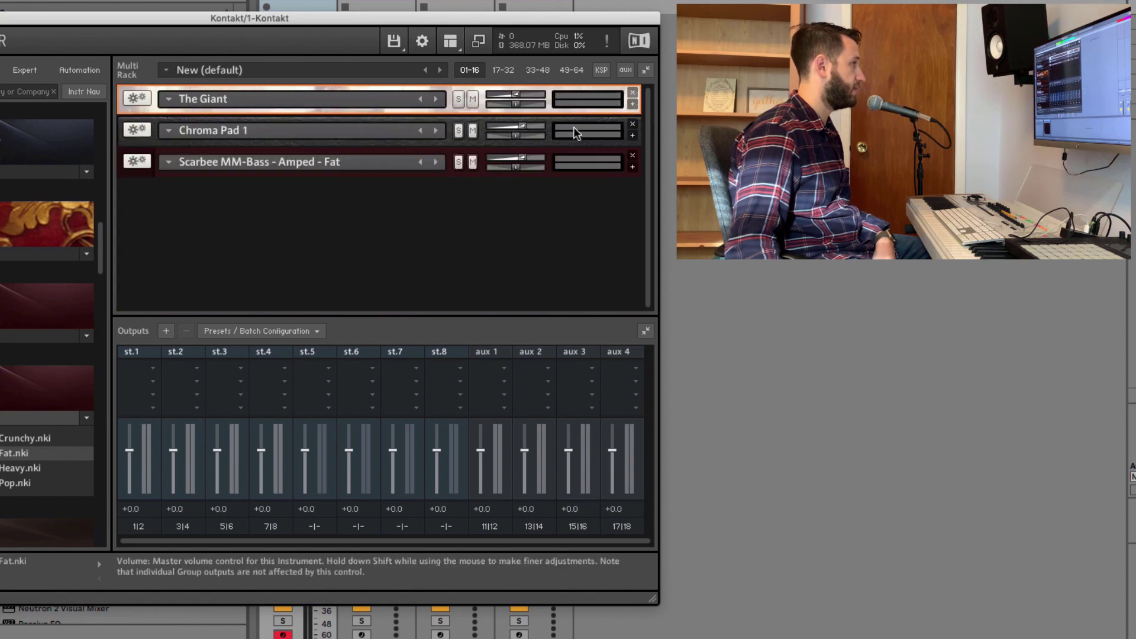
# Expand Chroma Pad 1, route its output to st.3 (5|6), and minimize the instrument again
pyautogui.click(632, 135)
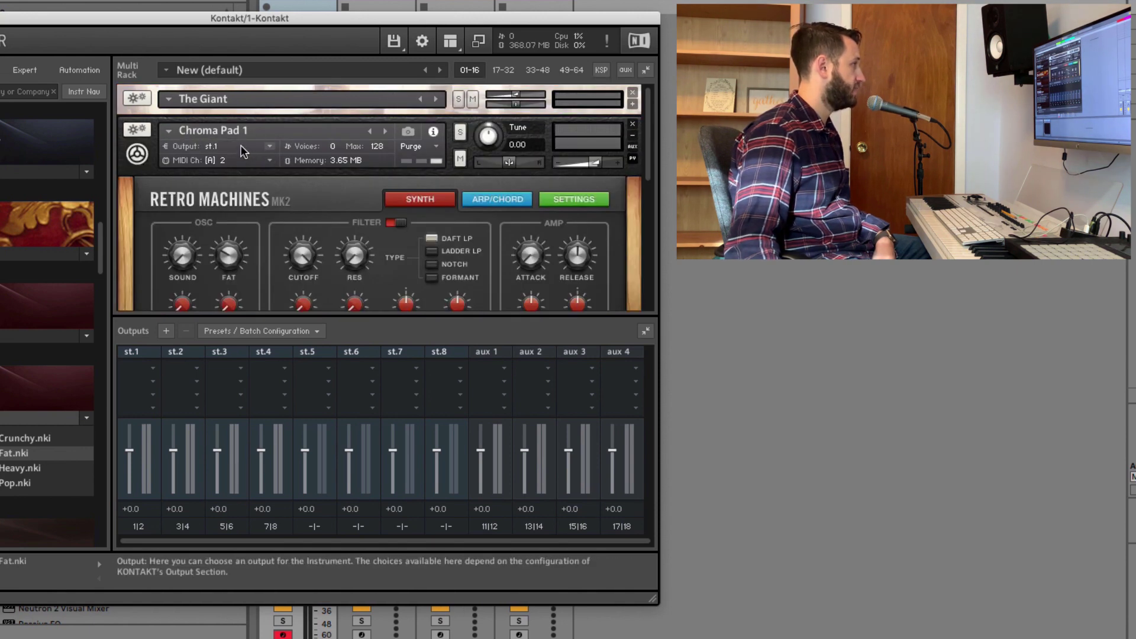
pyautogui.click(269, 147)
pyautogui.click(285, 213)
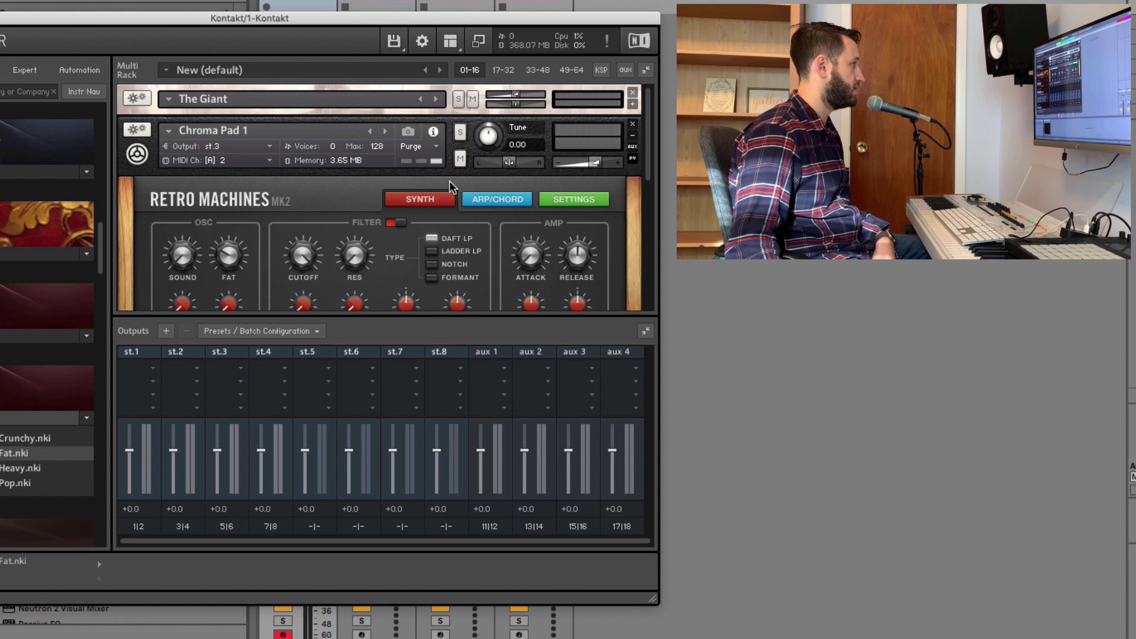
pyautogui.click(632, 141)
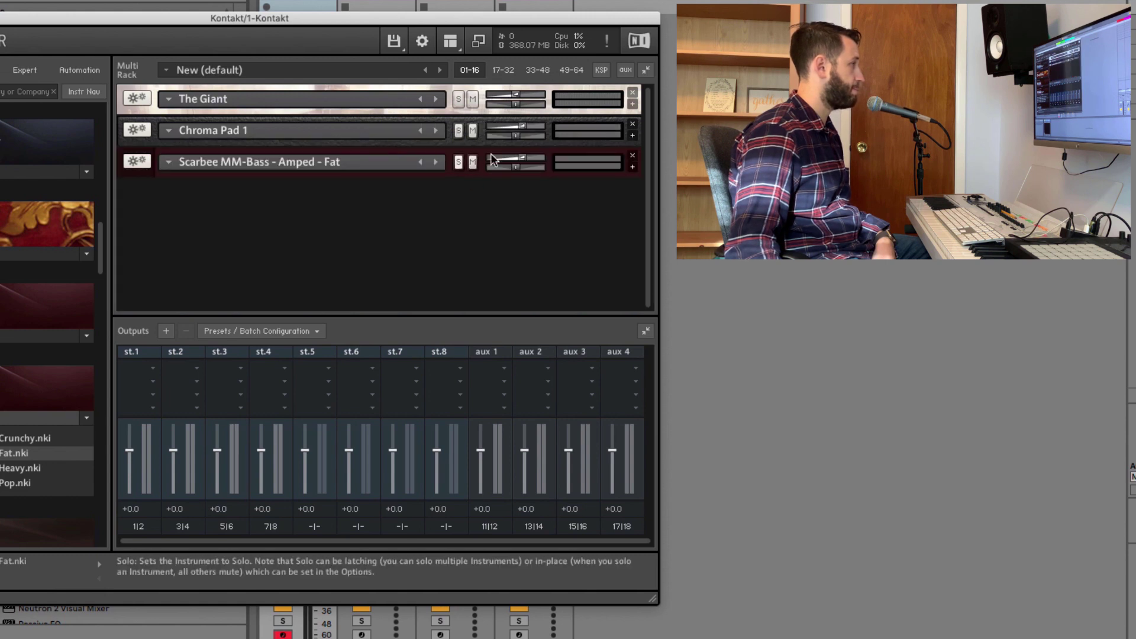
# Route the Scarbee MM-Bass - Amped - Fat instrument's output to st.4 (7|8), then minimize it and close the Kontakt window
pyautogui.click(632, 167)
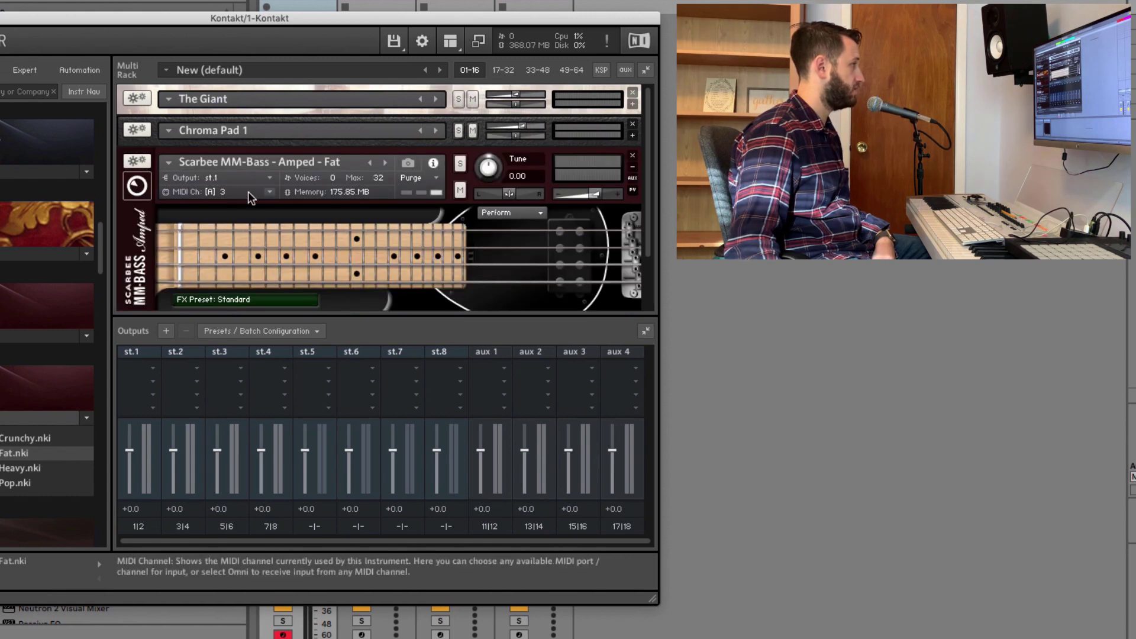
pyautogui.click(269, 177)
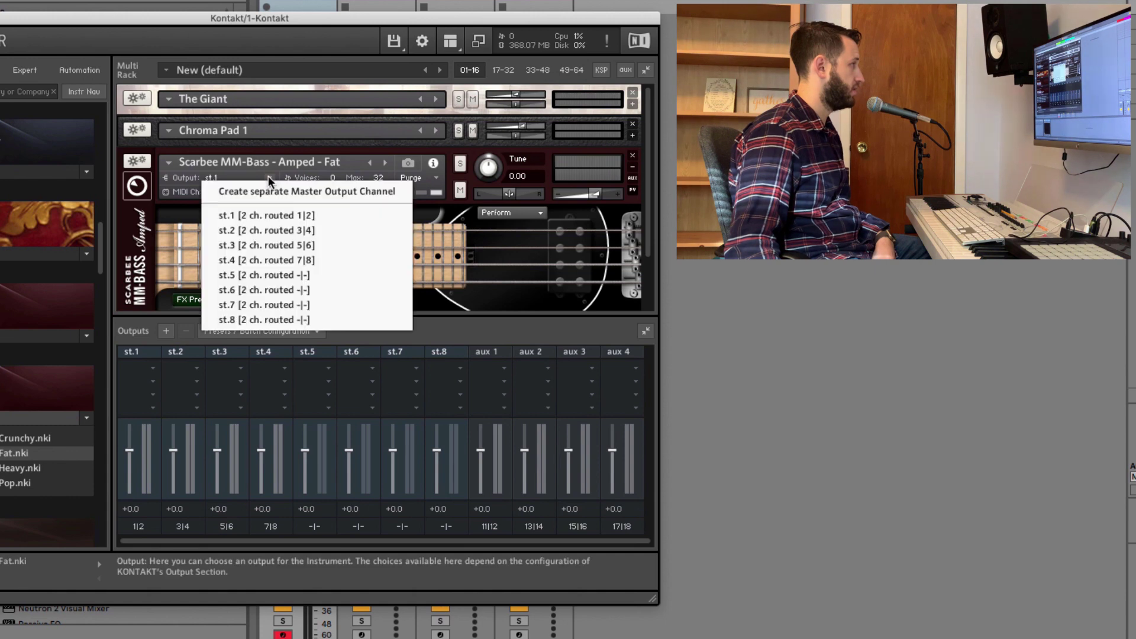
pyautogui.click(271, 260)
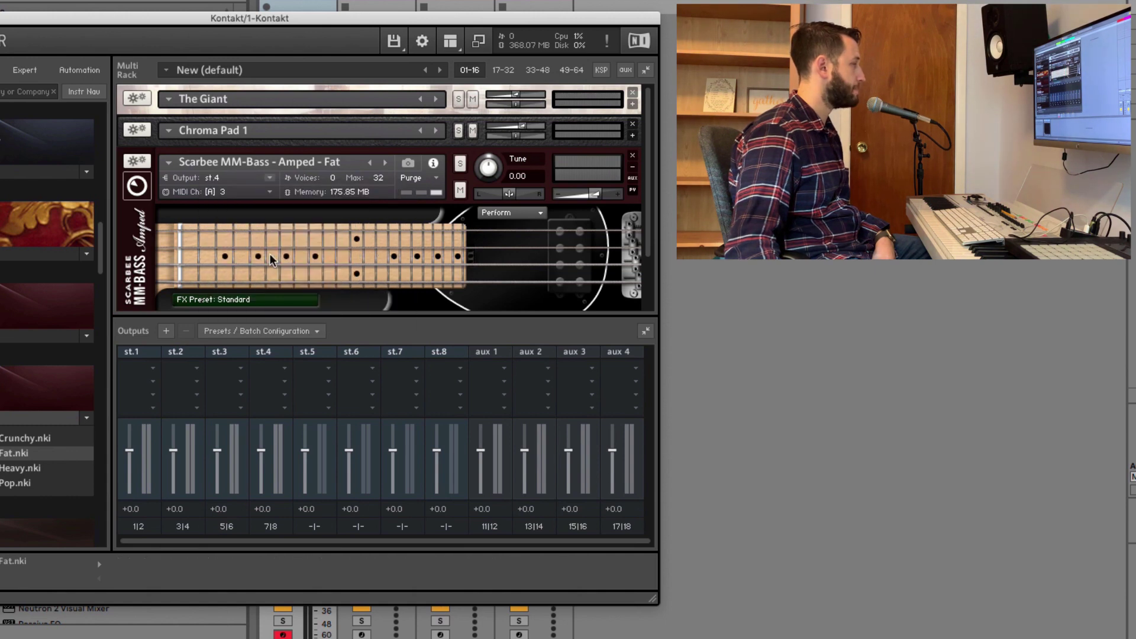
pyautogui.click(632, 166)
pyautogui.click(0, 18)
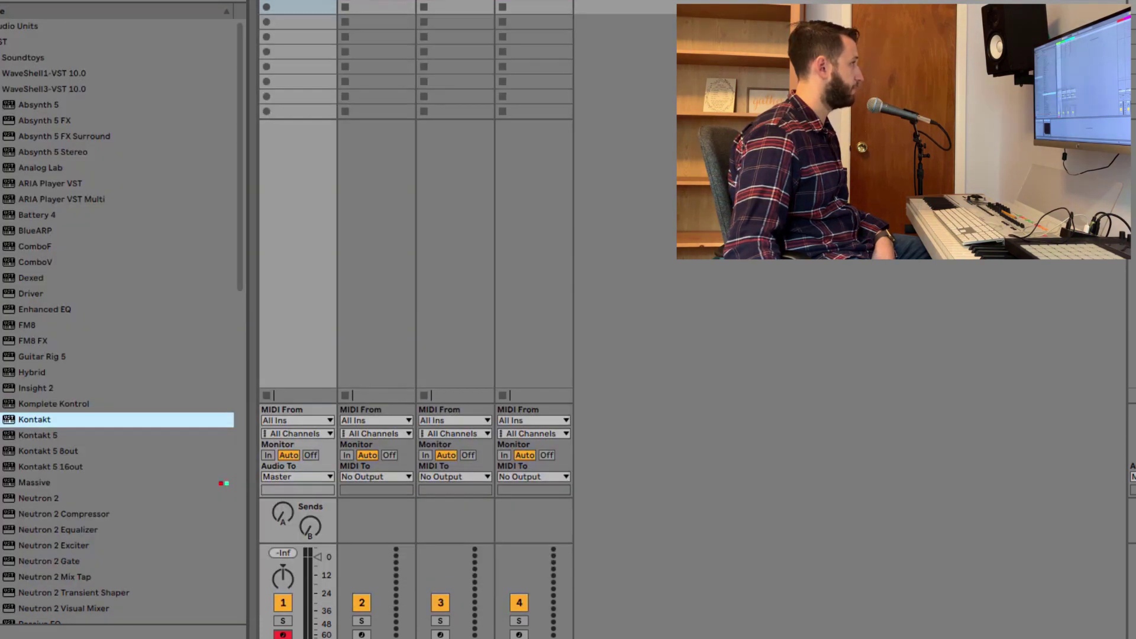
# Rename the three empty MIDI tracks Giant, Pad and Bass, and select the Giant track
pyautogui.click(425, 31)
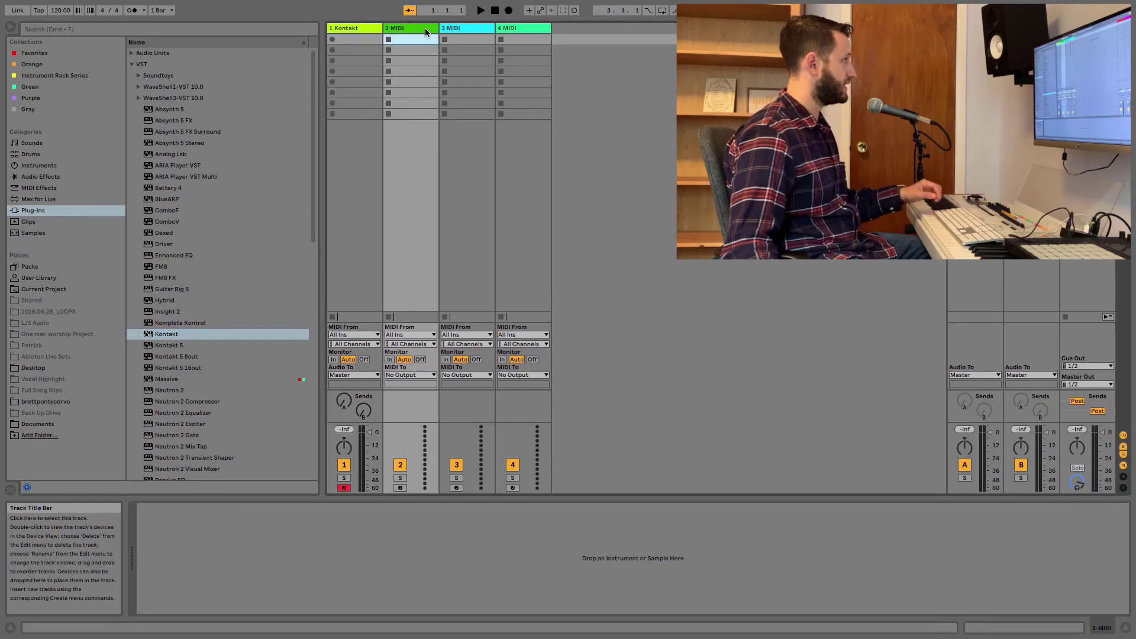
pyautogui.press('super+r')
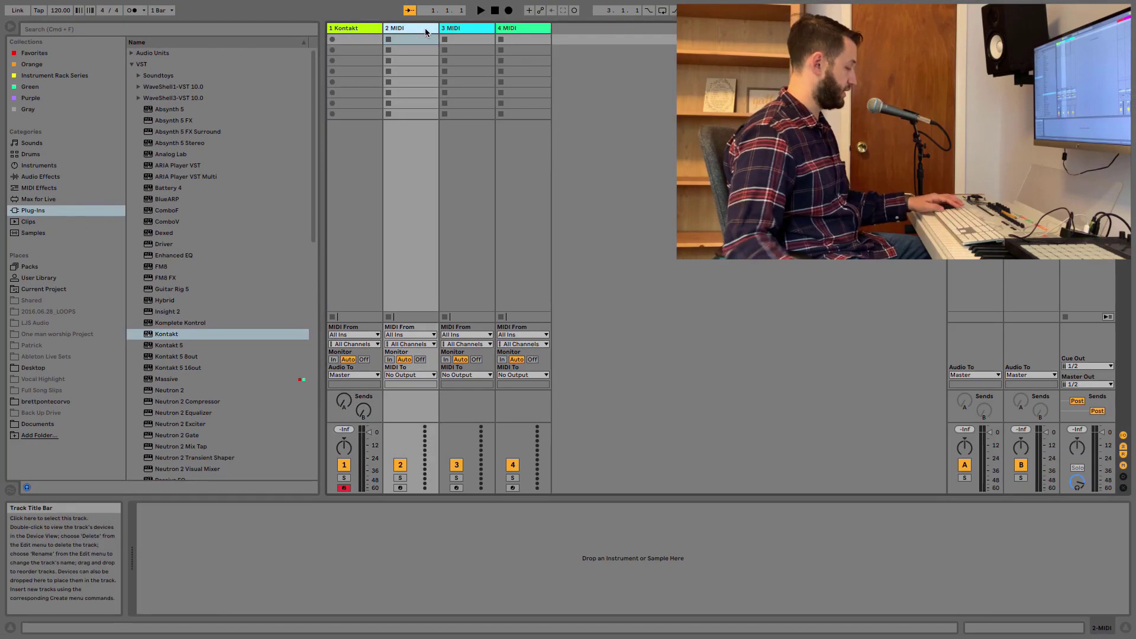
pyautogui.write('Giant')
pyautogui.press('Tab')
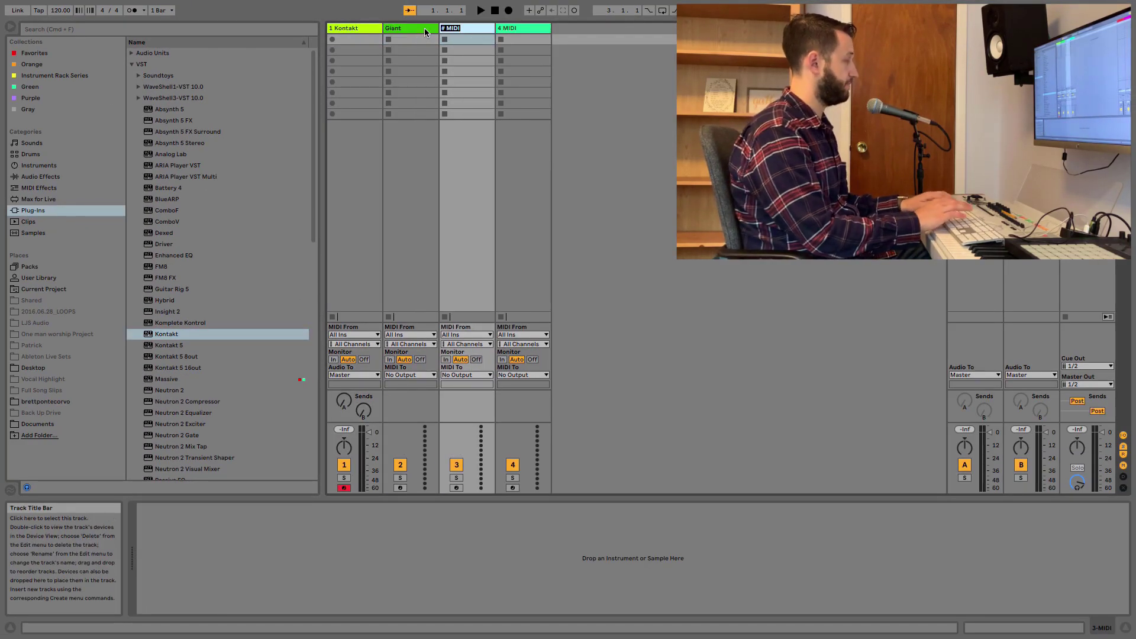
pyautogui.write('Pad')
pyautogui.press('Tab')
pyautogui.write('Bass')
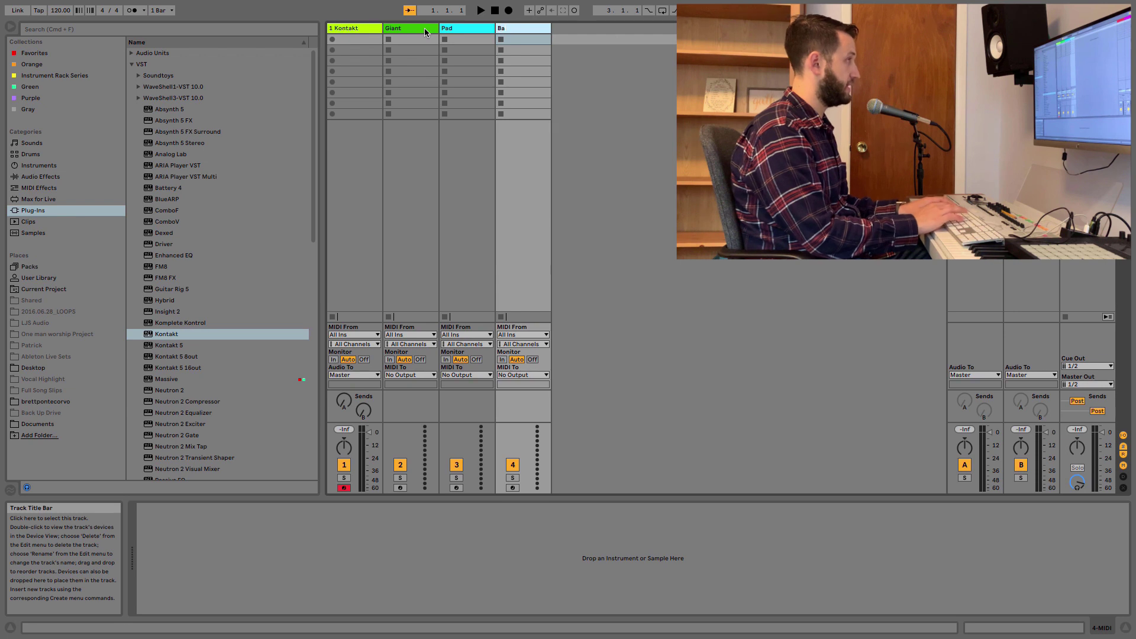
pyautogui.click(424, 28)
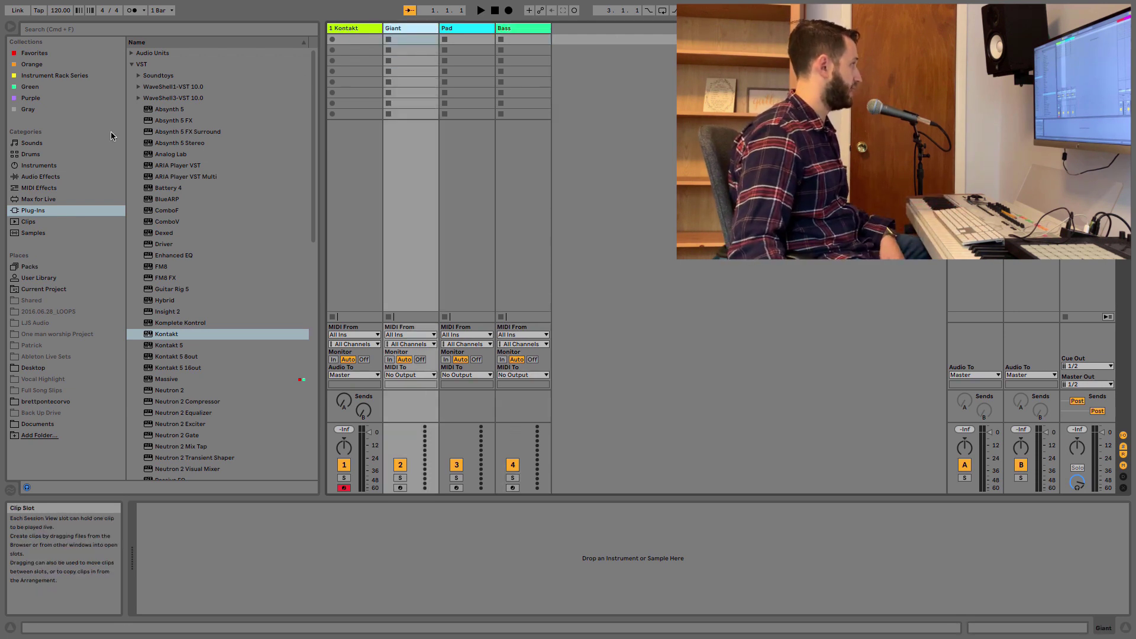
# Add an External Instrument device to each of the Giant, Pad and Bass tracks, and set the Kontakt track's MIDI input to No Input
pyautogui.click(47, 165)
pyautogui.moveTo(173, 99); pyautogui.dragTo(472, 67)
pyautogui.moveTo(221, 99); pyautogui.dragTo(532, 67)
pyautogui.moveTo(172, 99); pyautogui.dragTo(539, 74)
pyautogui.click(359, 334)
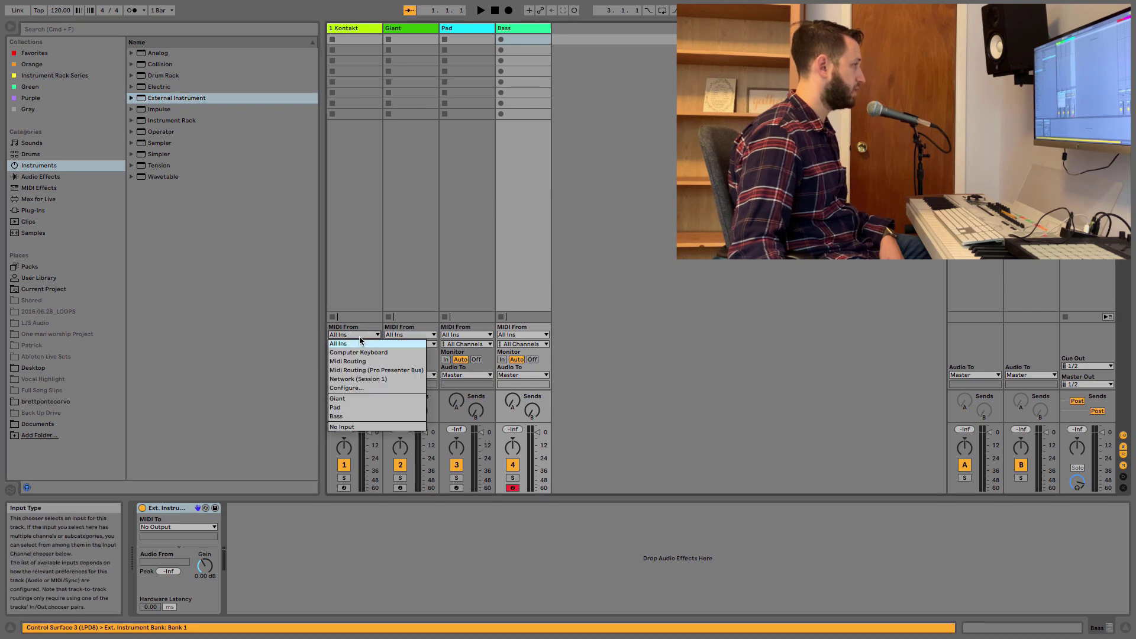
pyautogui.click(355, 427)
# Route the Giant track's External Instrument to 1-Kontakt on channel 1-Kontakt with audio from Kt. st.2, and set the track's monitoring to In
pyautogui.click(416, 29)
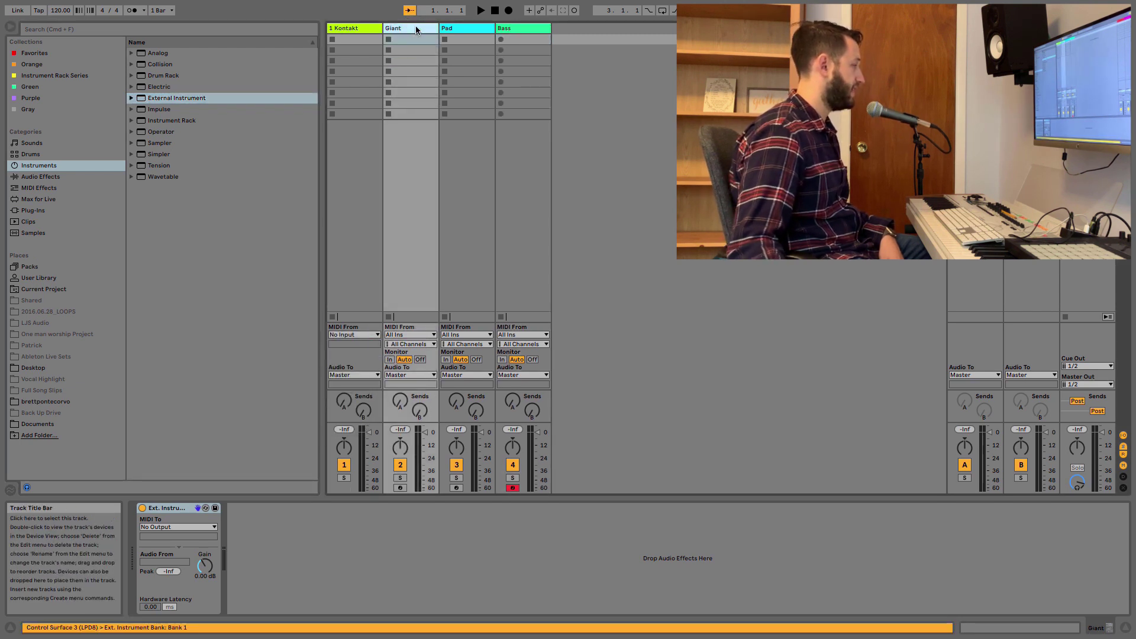
pyautogui.click(198, 526)
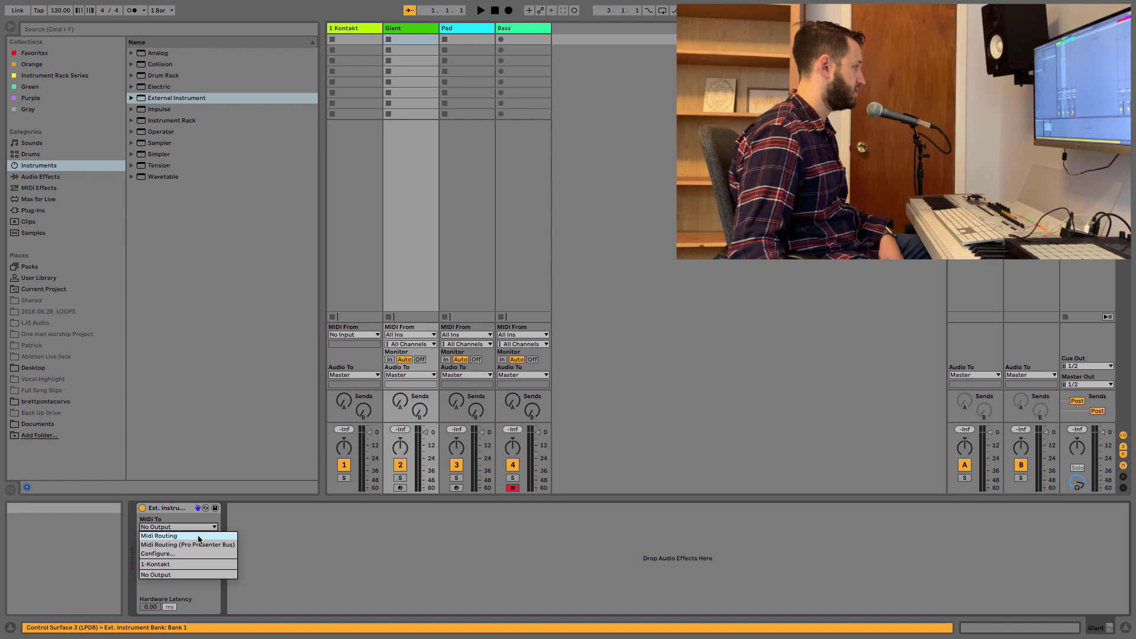
pyautogui.click(200, 539)
pyautogui.click(200, 539)
pyautogui.click(190, 537)
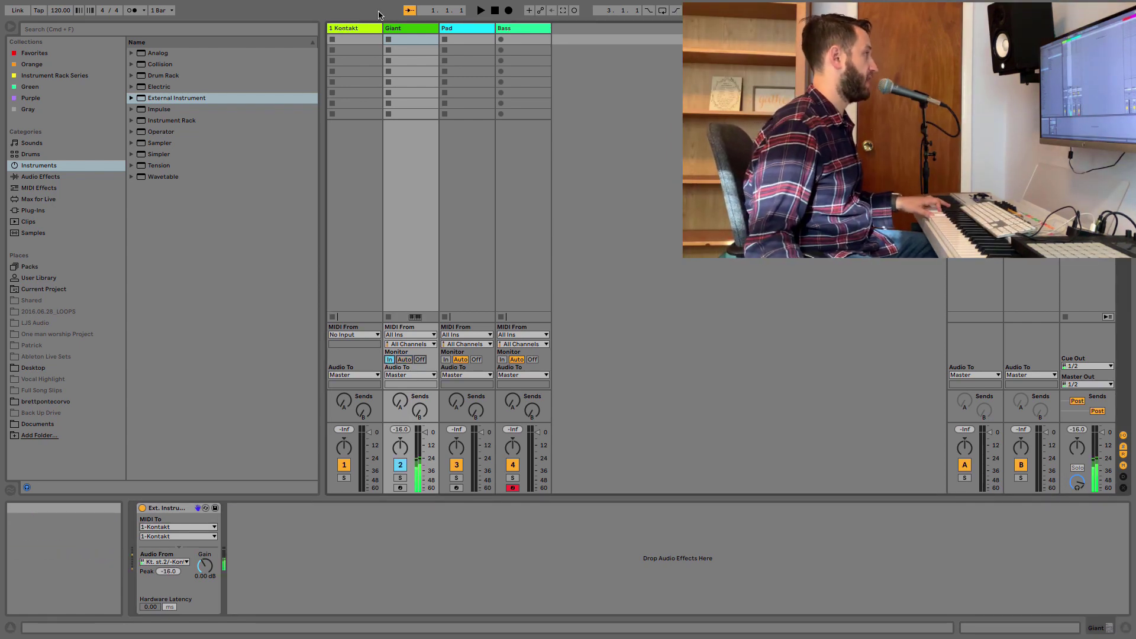
# Open the Kontakt window from its track, check which output The Giant plays through, and close the window
pyautogui.click(352, 451)
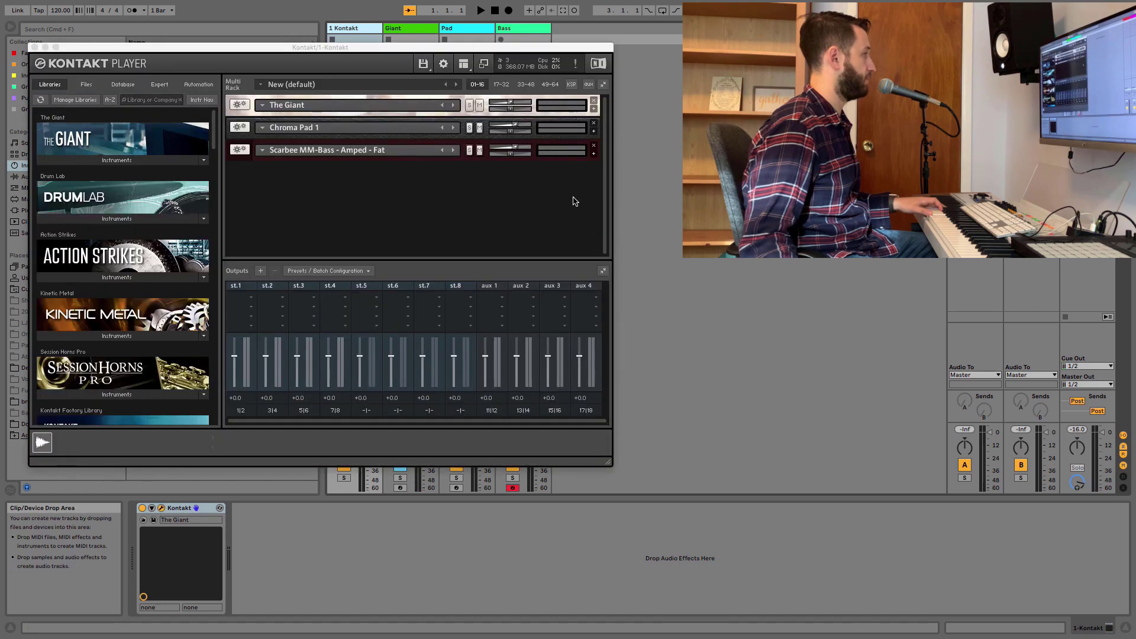
pyautogui.click(161, 508)
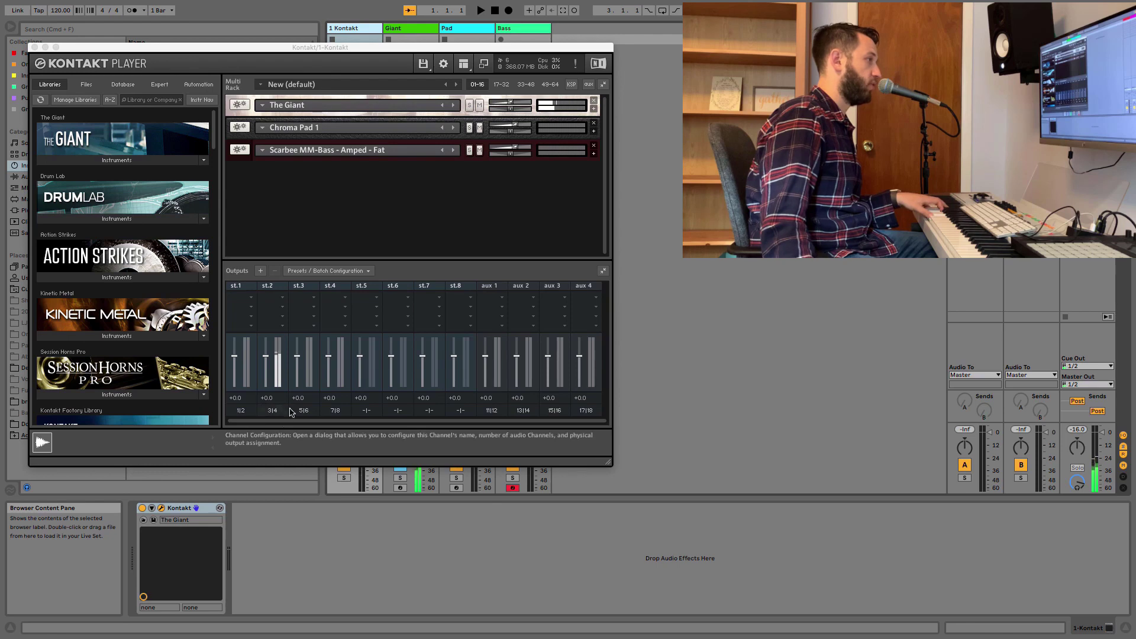
pyautogui.moveTo(106, 47); pyautogui.dragTo(690, 21)
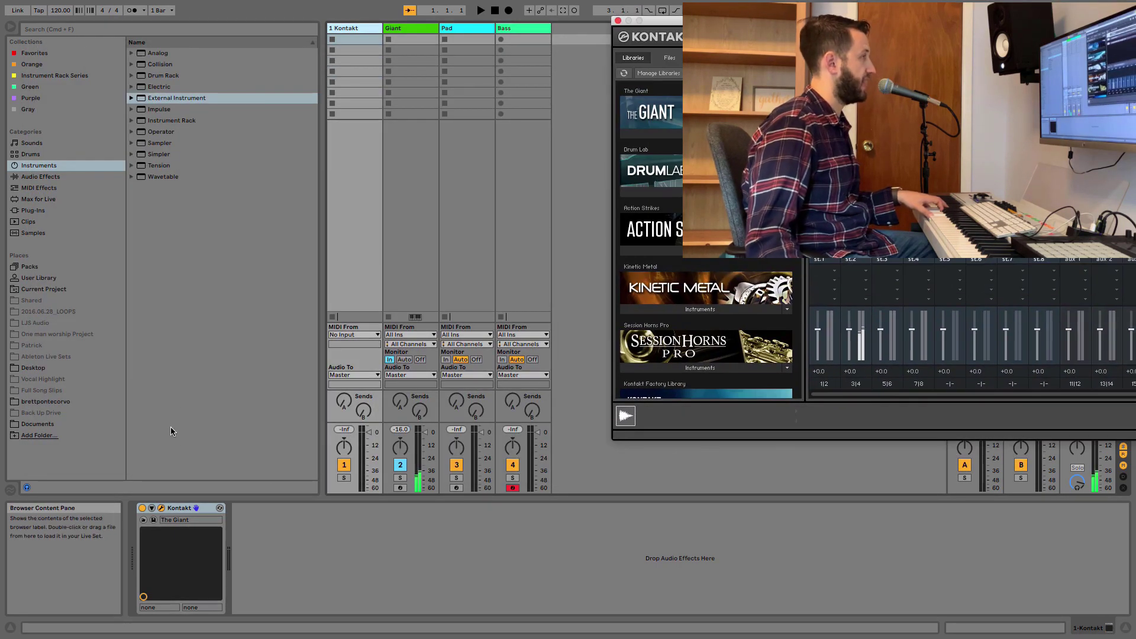
pyautogui.click(618, 20)
# Route the Pad track's External Instrument to 1-Kontakt on channel 2-Kontakt, taking its audio from Kt. st.3
pyautogui.click(466, 31)
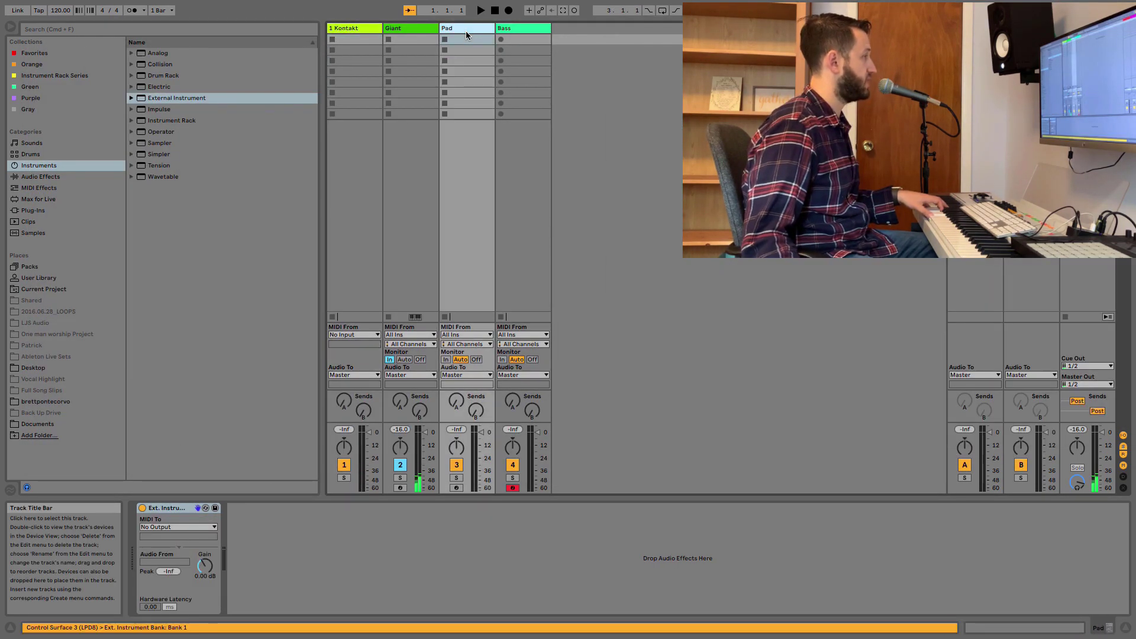
pyautogui.click(178, 527)
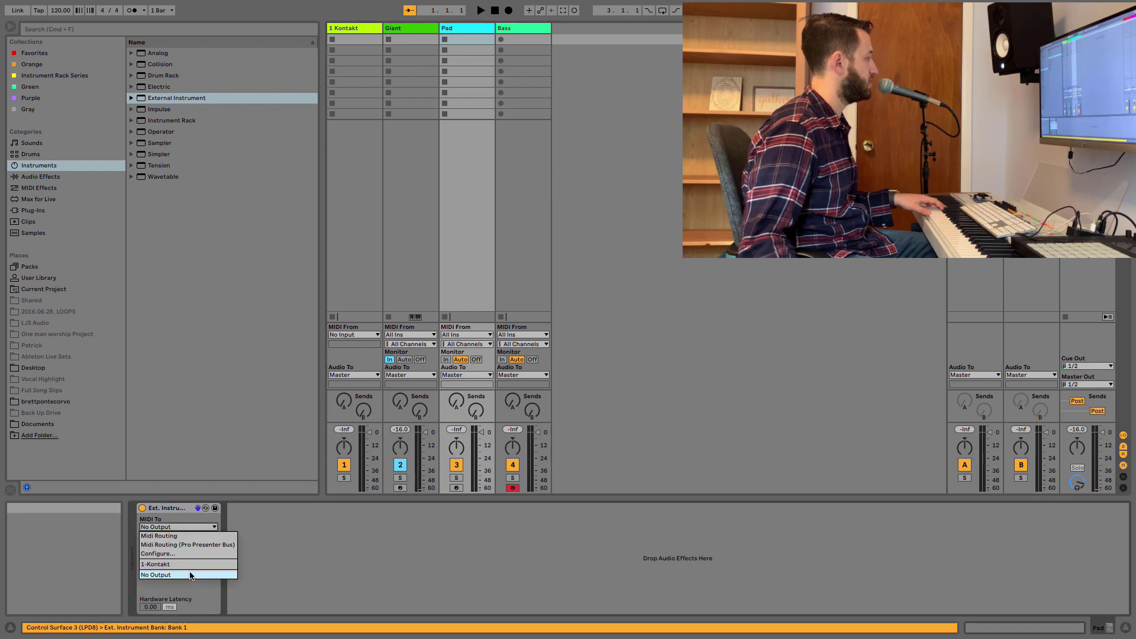
pyautogui.click(187, 551)
pyautogui.click(187, 536)
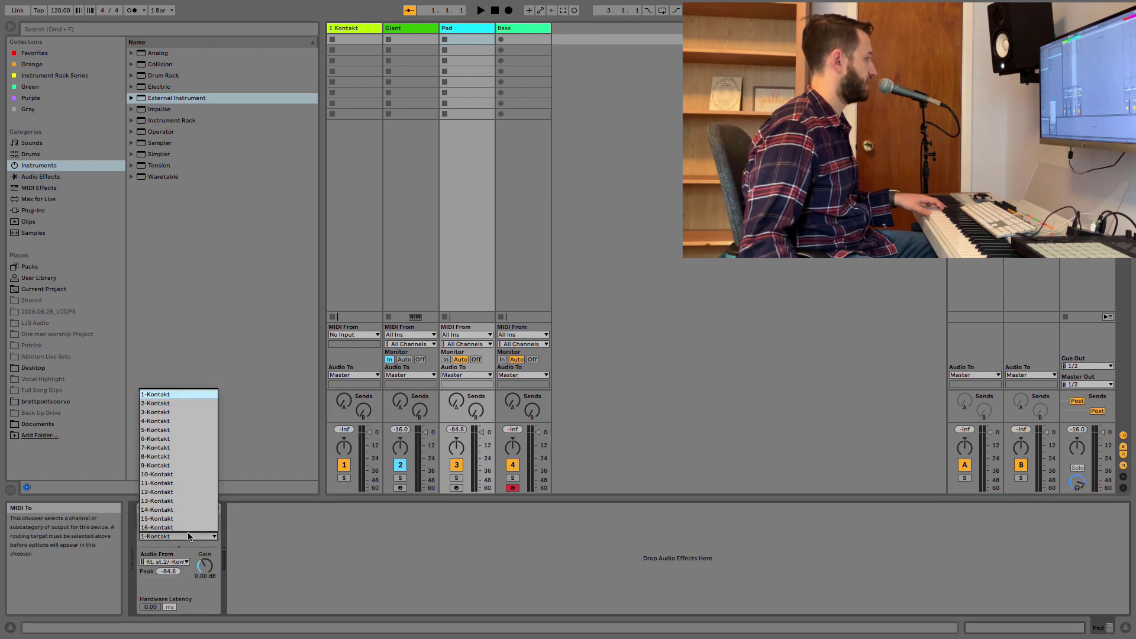
pyautogui.click(186, 404)
pyautogui.click(175, 562)
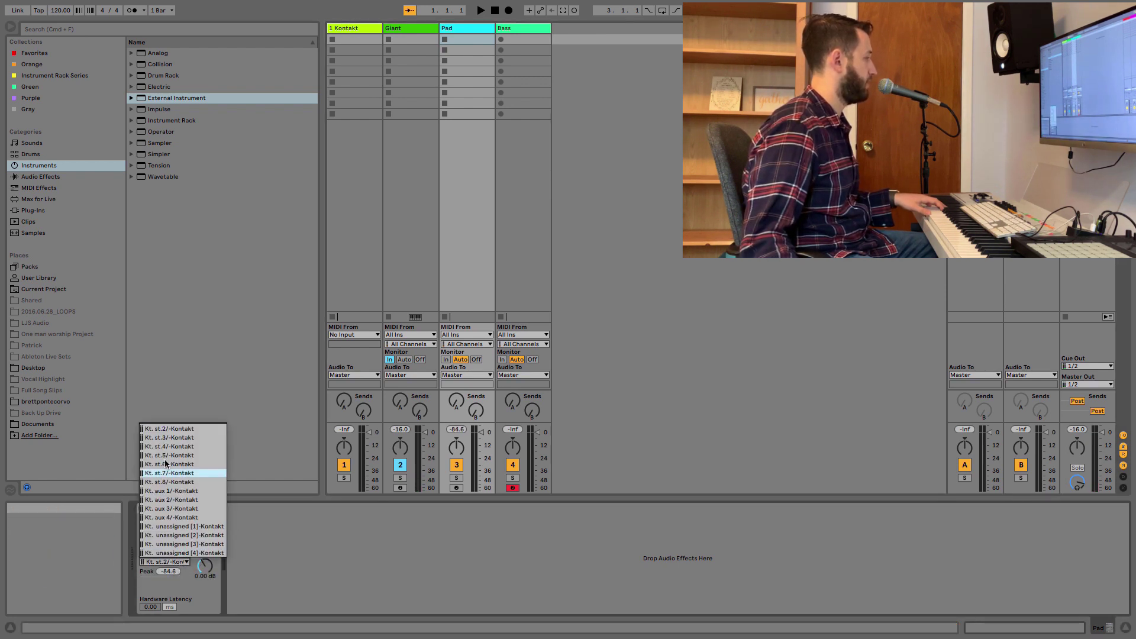
pyautogui.click(177, 439)
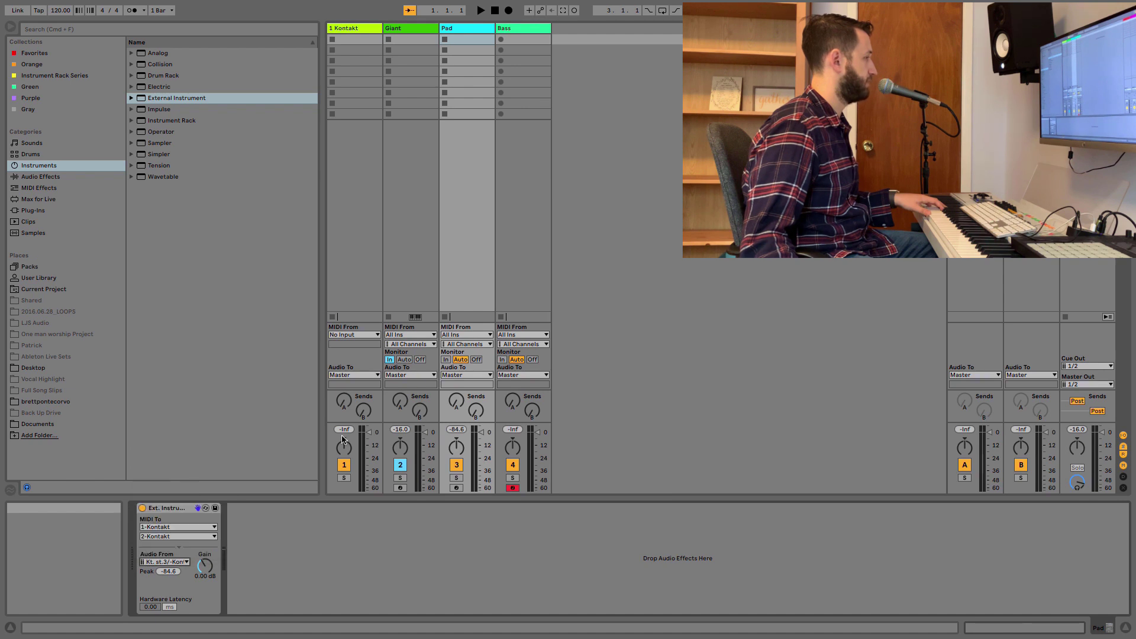
# Set the Giant track's monitoring to Off, and audition the Pad track with monitoring set to In before switching it to Off
pyautogui.click(420, 359)
pyautogui.click(446, 359)
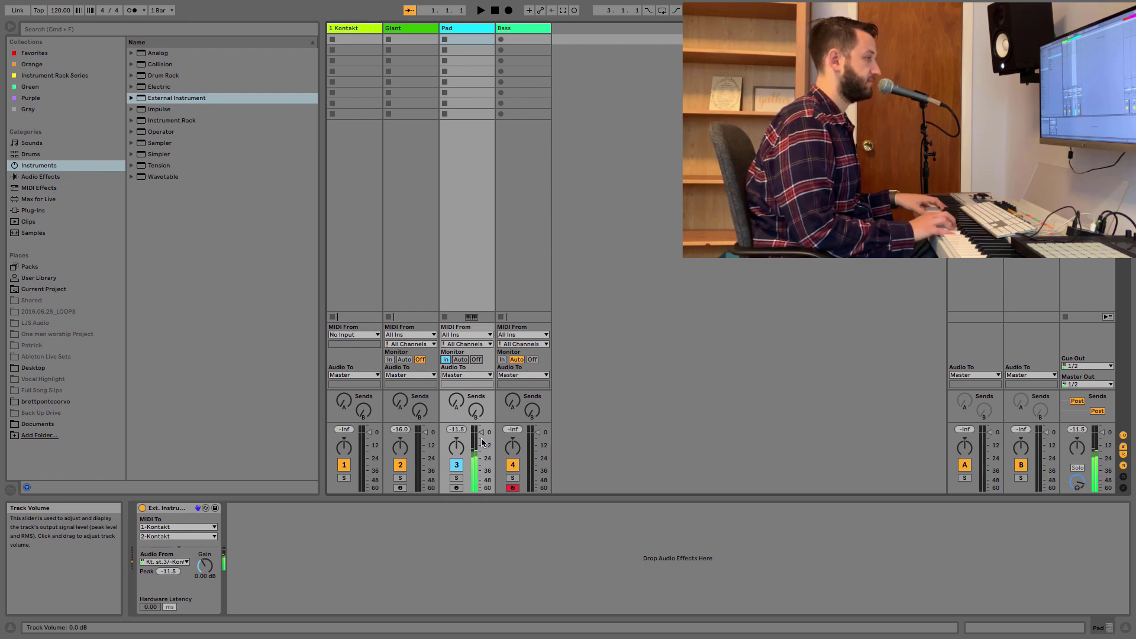
pyautogui.click(476, 362)
# Route the Bass track's External Instrument to 1-Kontakt on channel 3-Kontakt with audio from Kt. st.4, and set the track's monitoring to Off
pyautogui.press('Right')
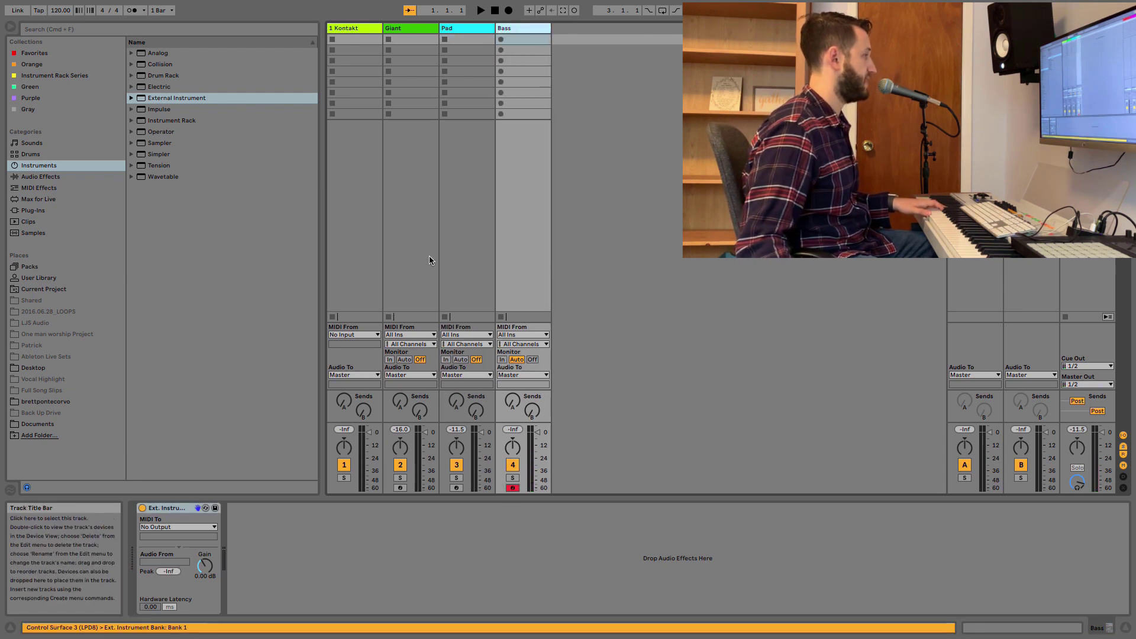
pyautogui.click(172, 526)
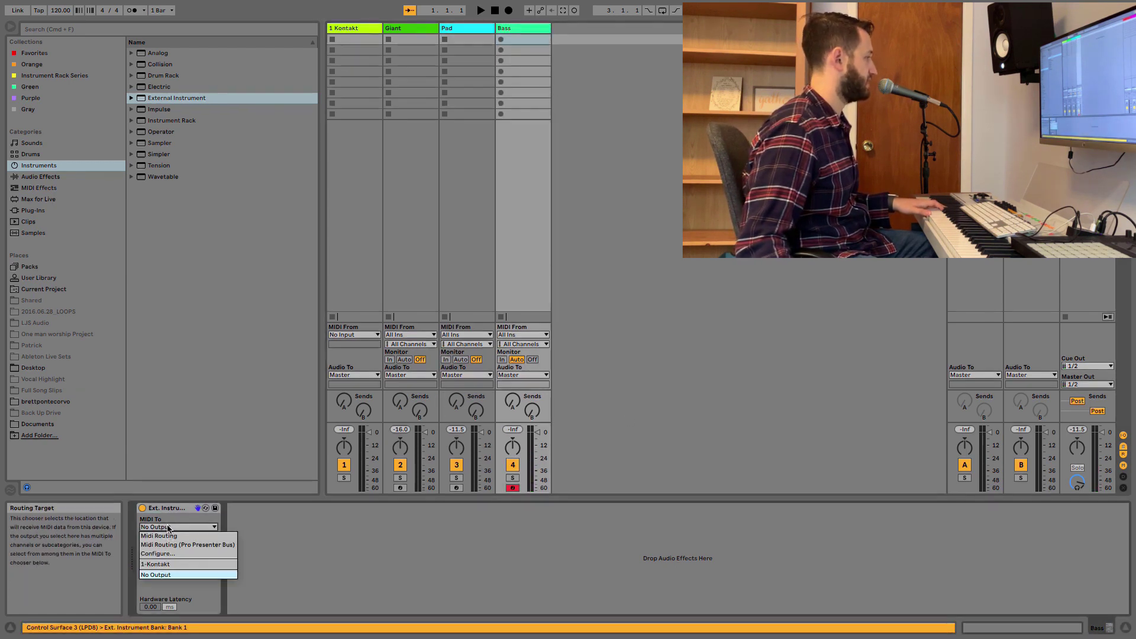
pyautogui.click(176, 556)
pyautogui.click(177, 535)
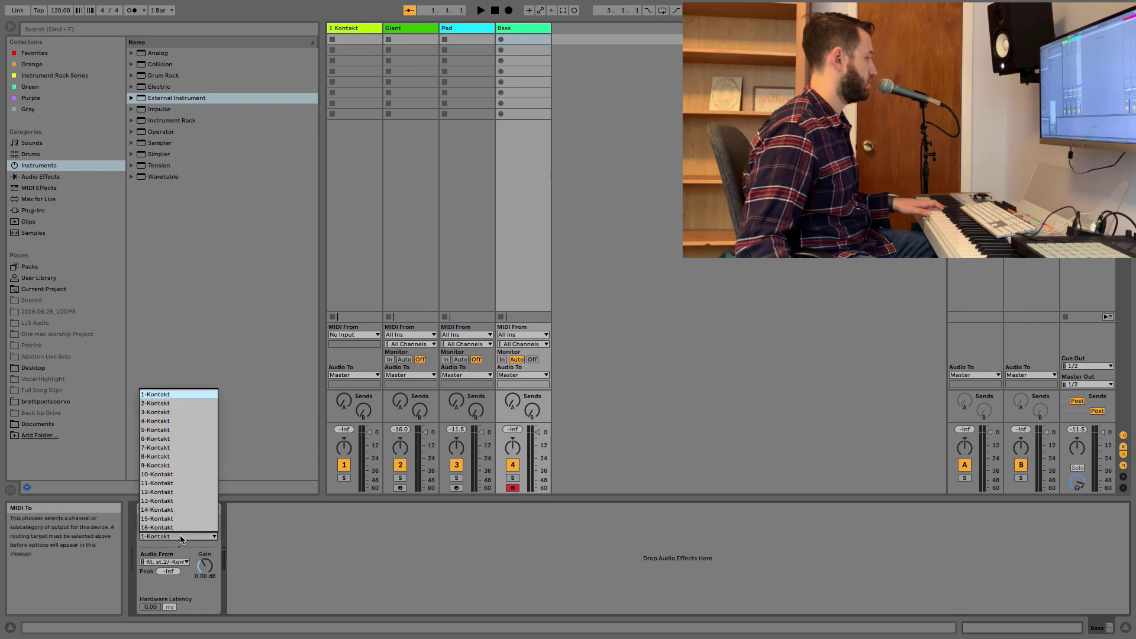
pyautogui.click(180, 416)
pyautogui.click(163, 561)
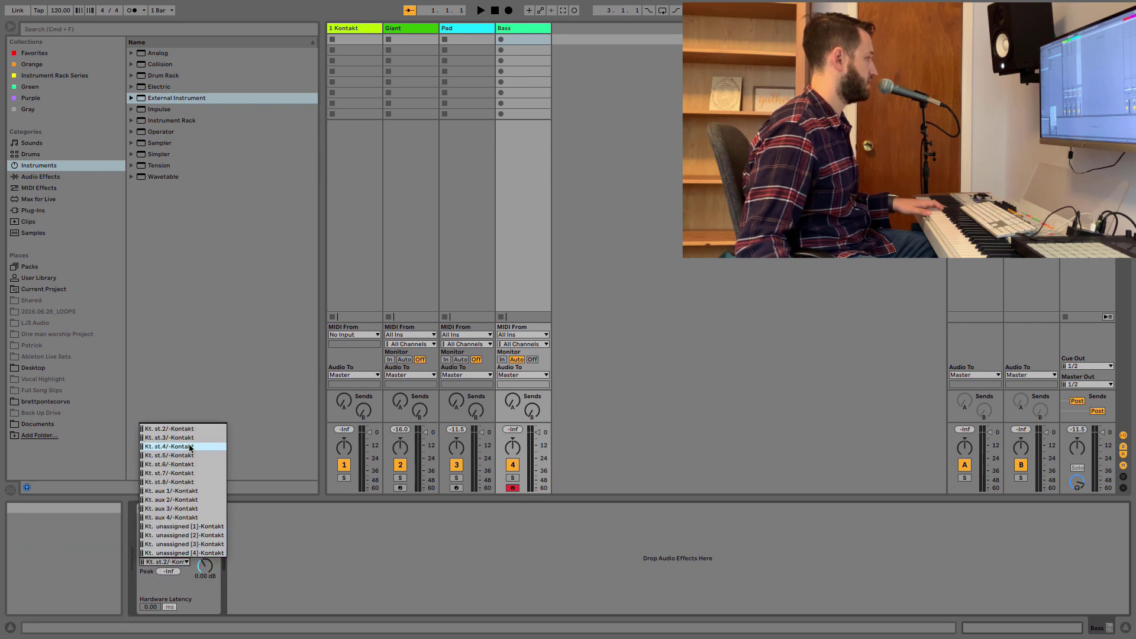
pyautogui.click(203, 461)
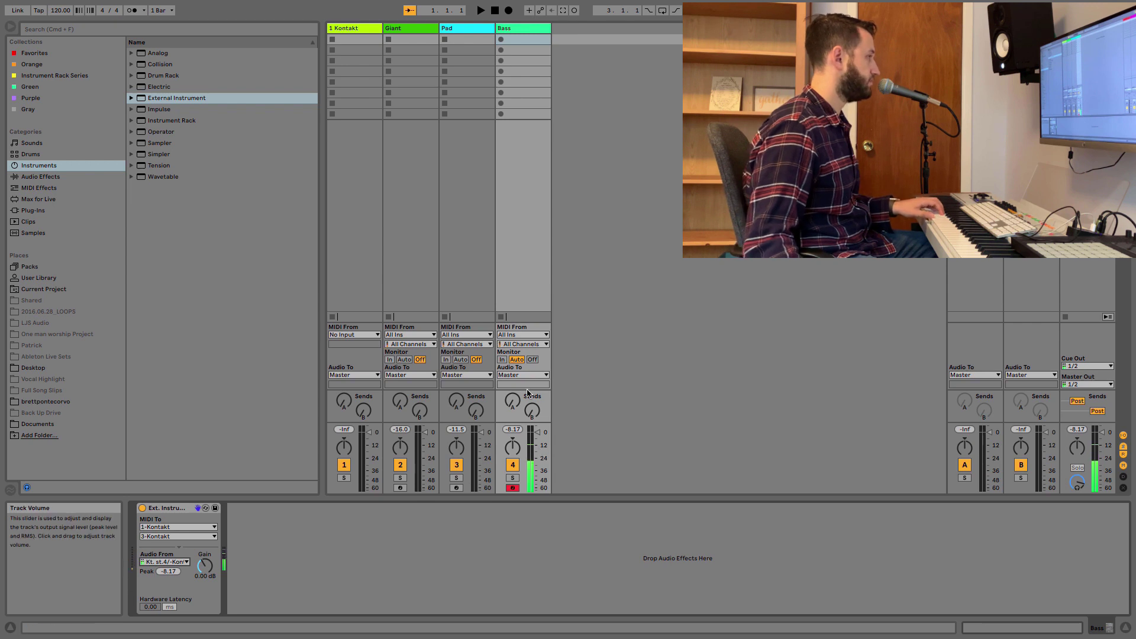
pyautogui.click(533, 360)
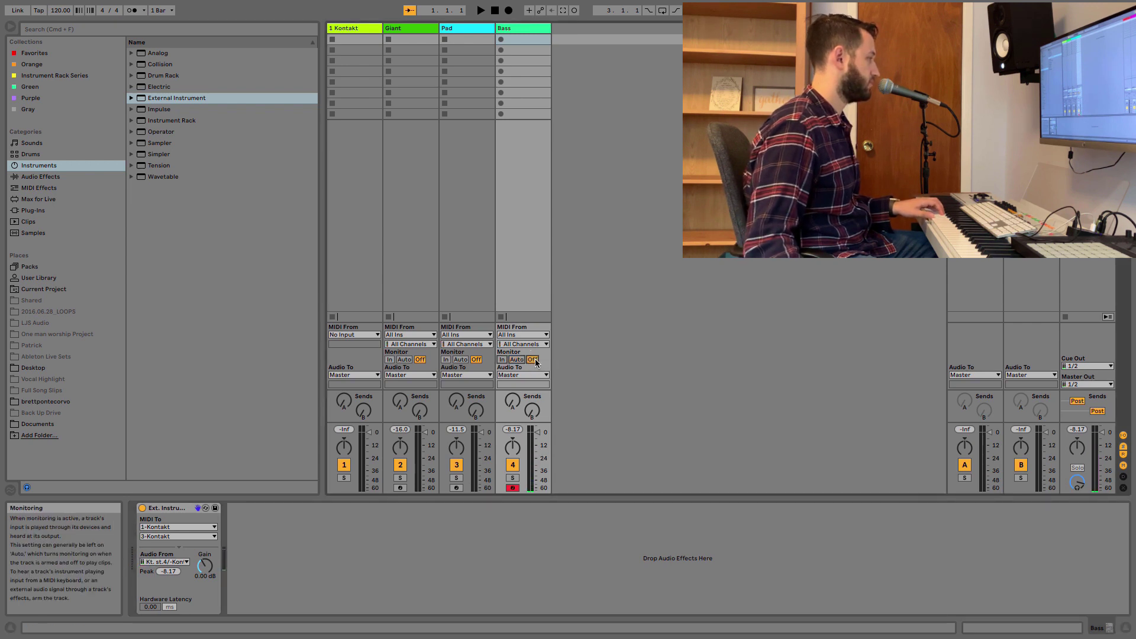